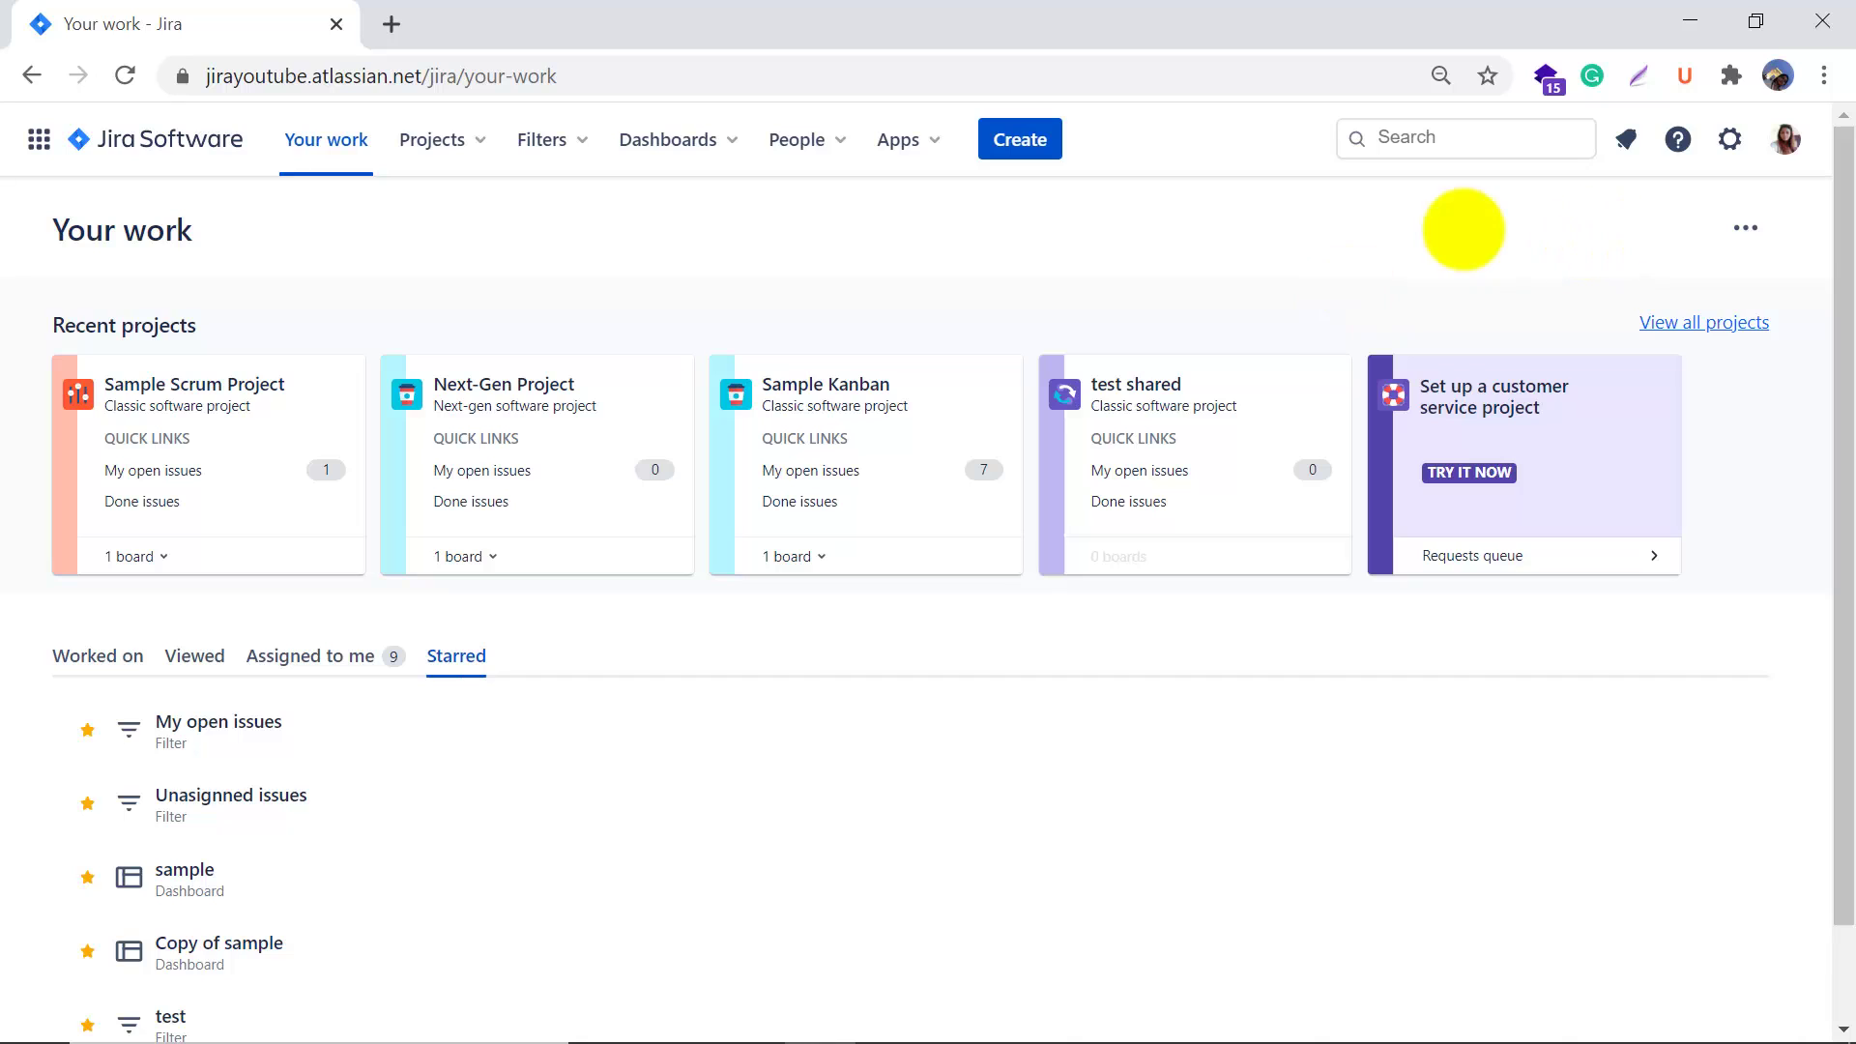
# Go to System settings and open the Global permissions page, scrolled to the top
pyautogui.click(1729, 140)
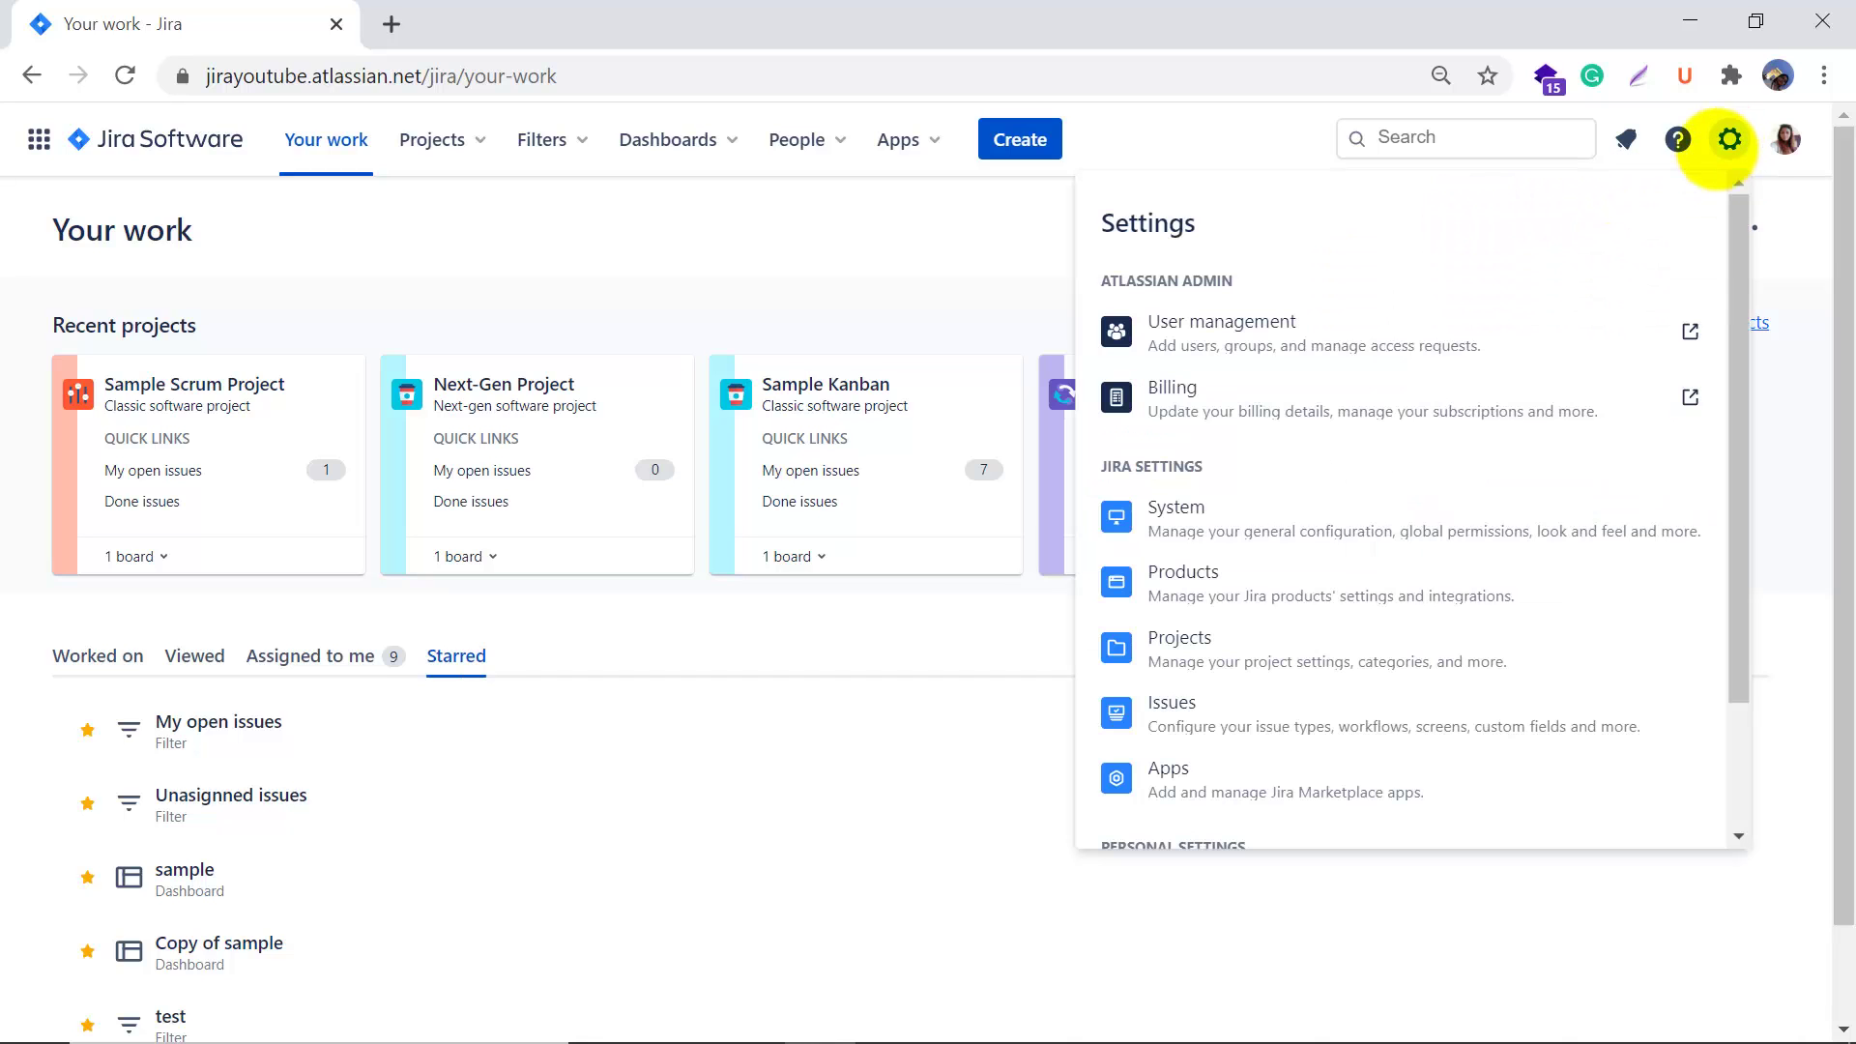
pyautogui.click(1220, 529)
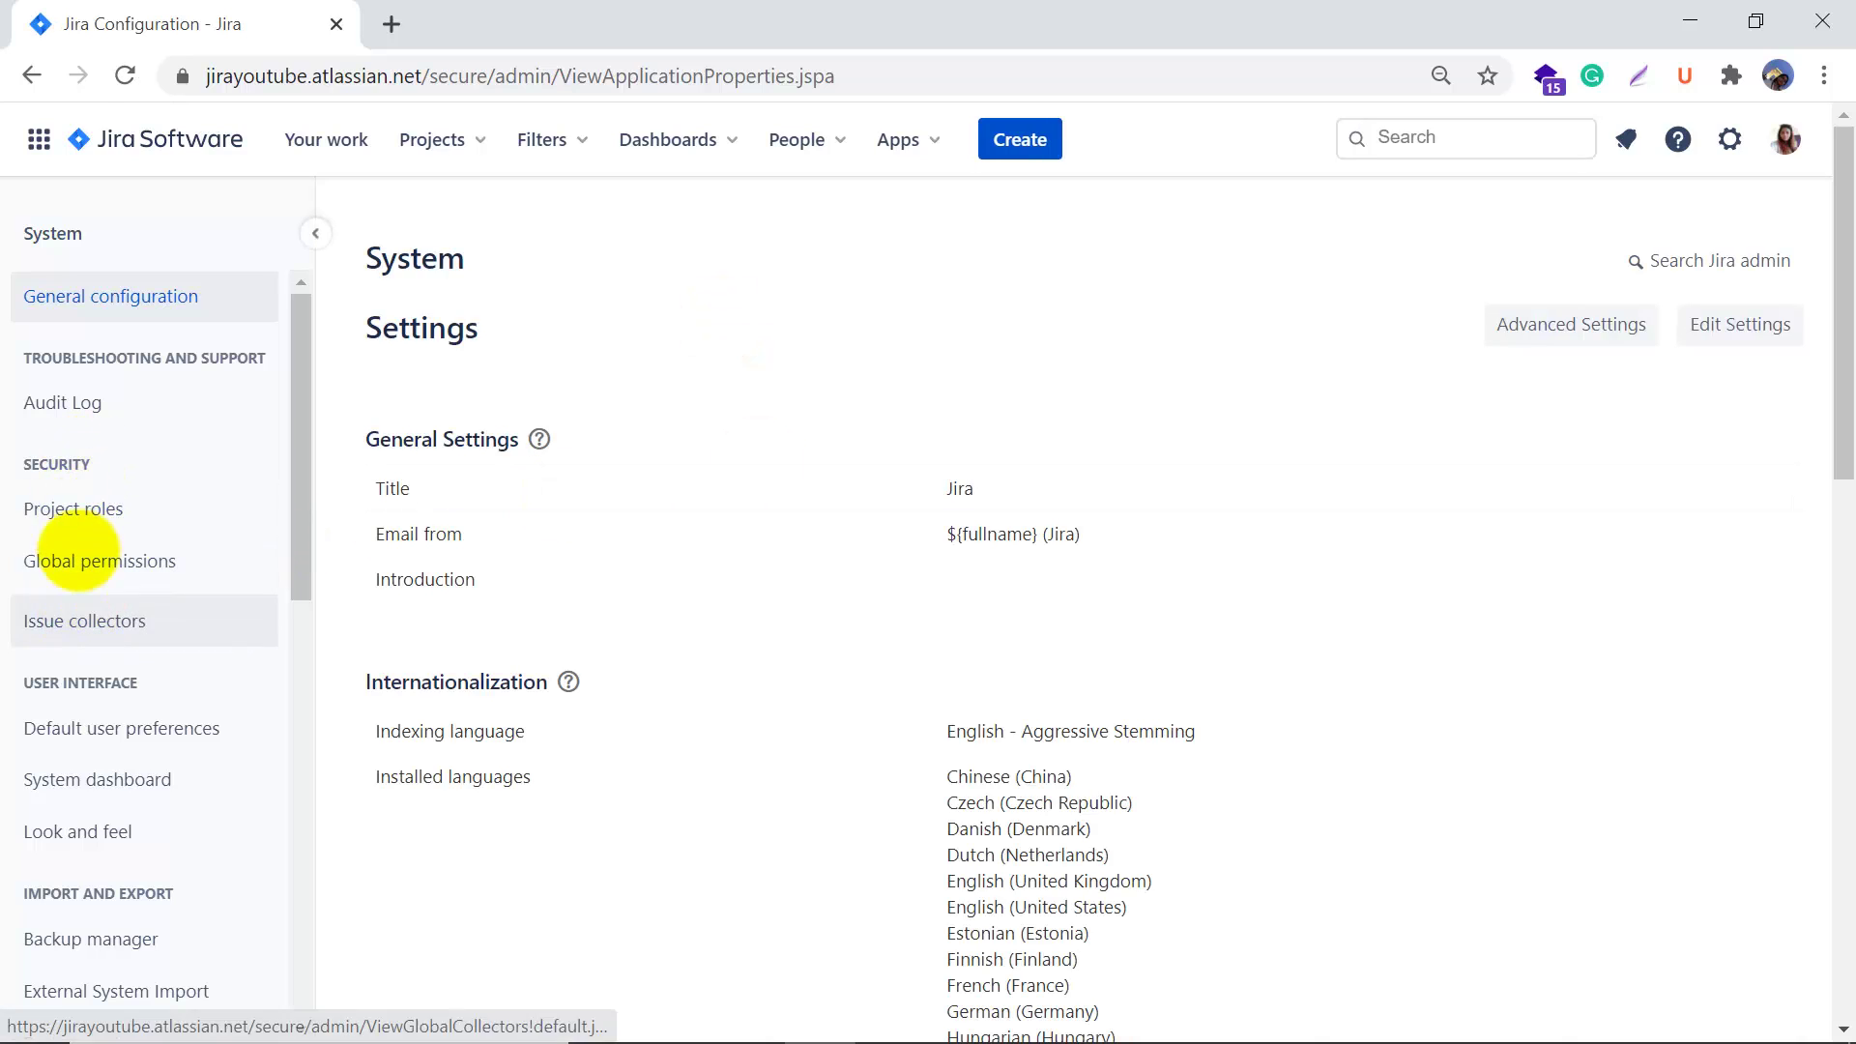
pyautogui.click(80, 559)
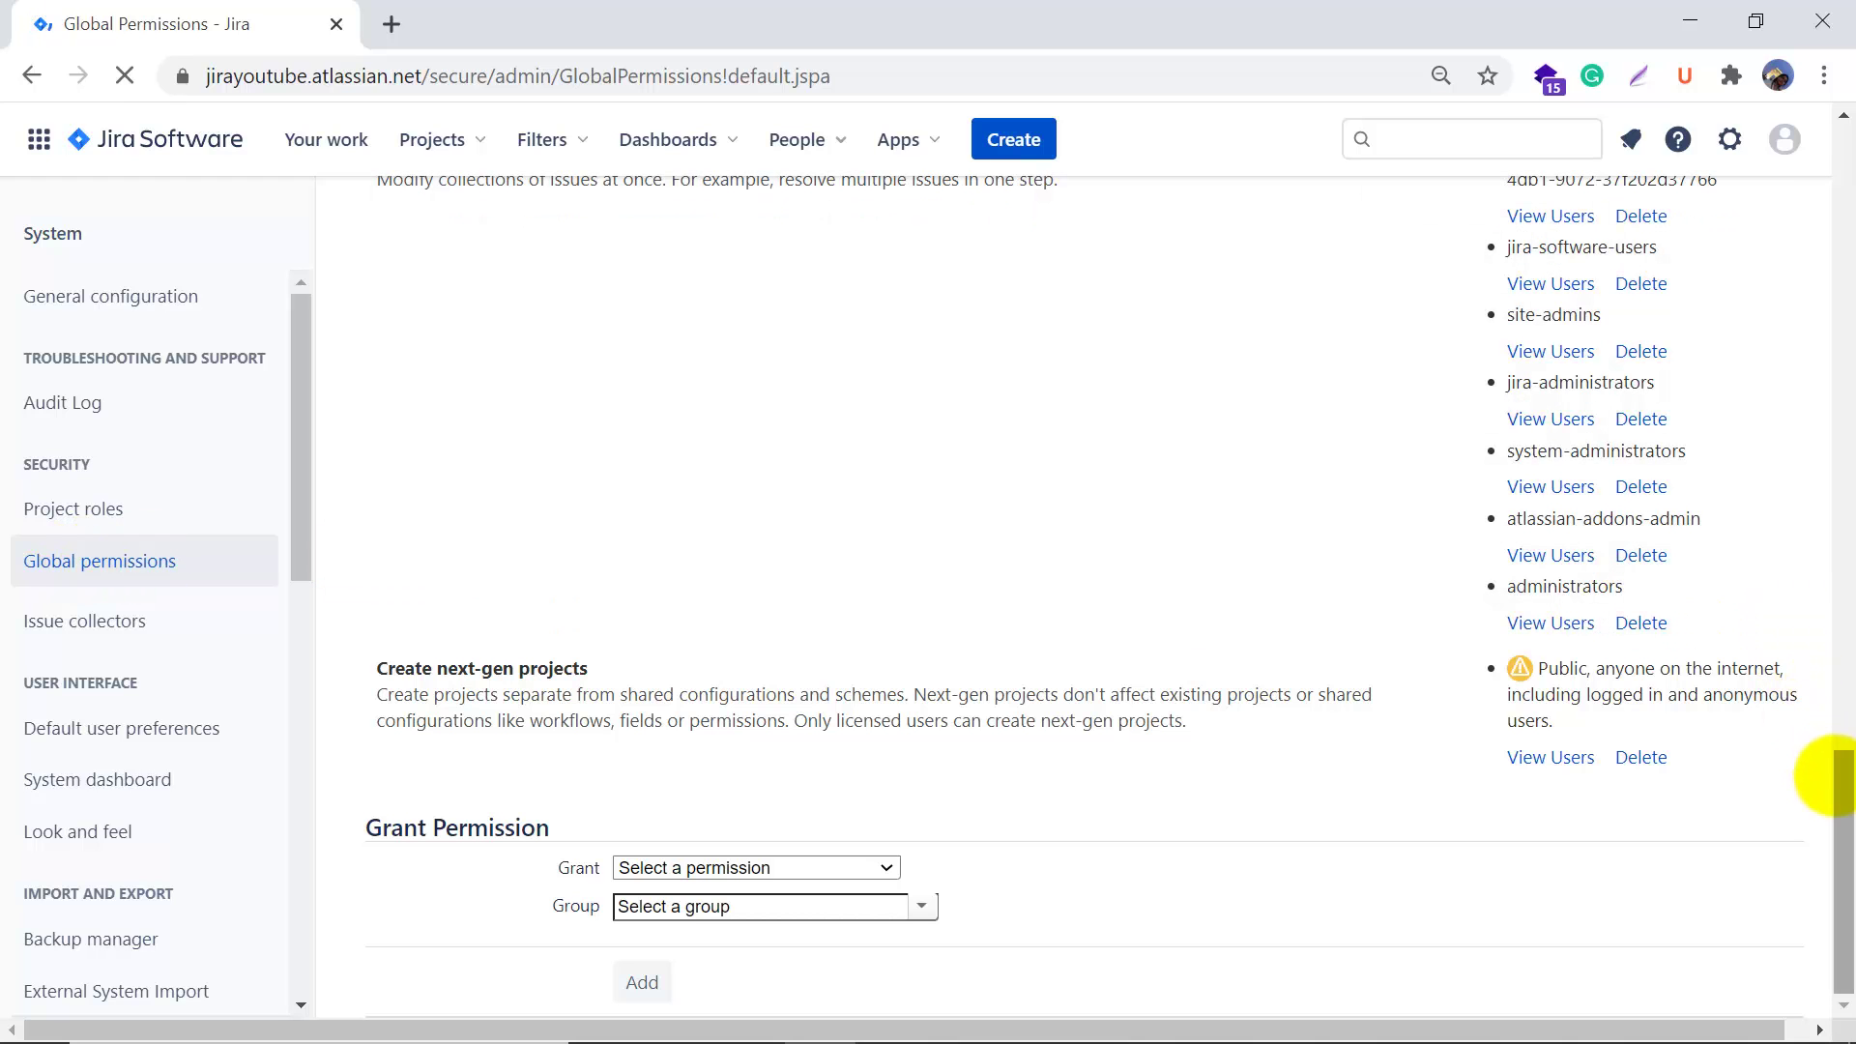
pyautogui.moveTo(1837, 767); pyautogui.dragTo(1842, 106)
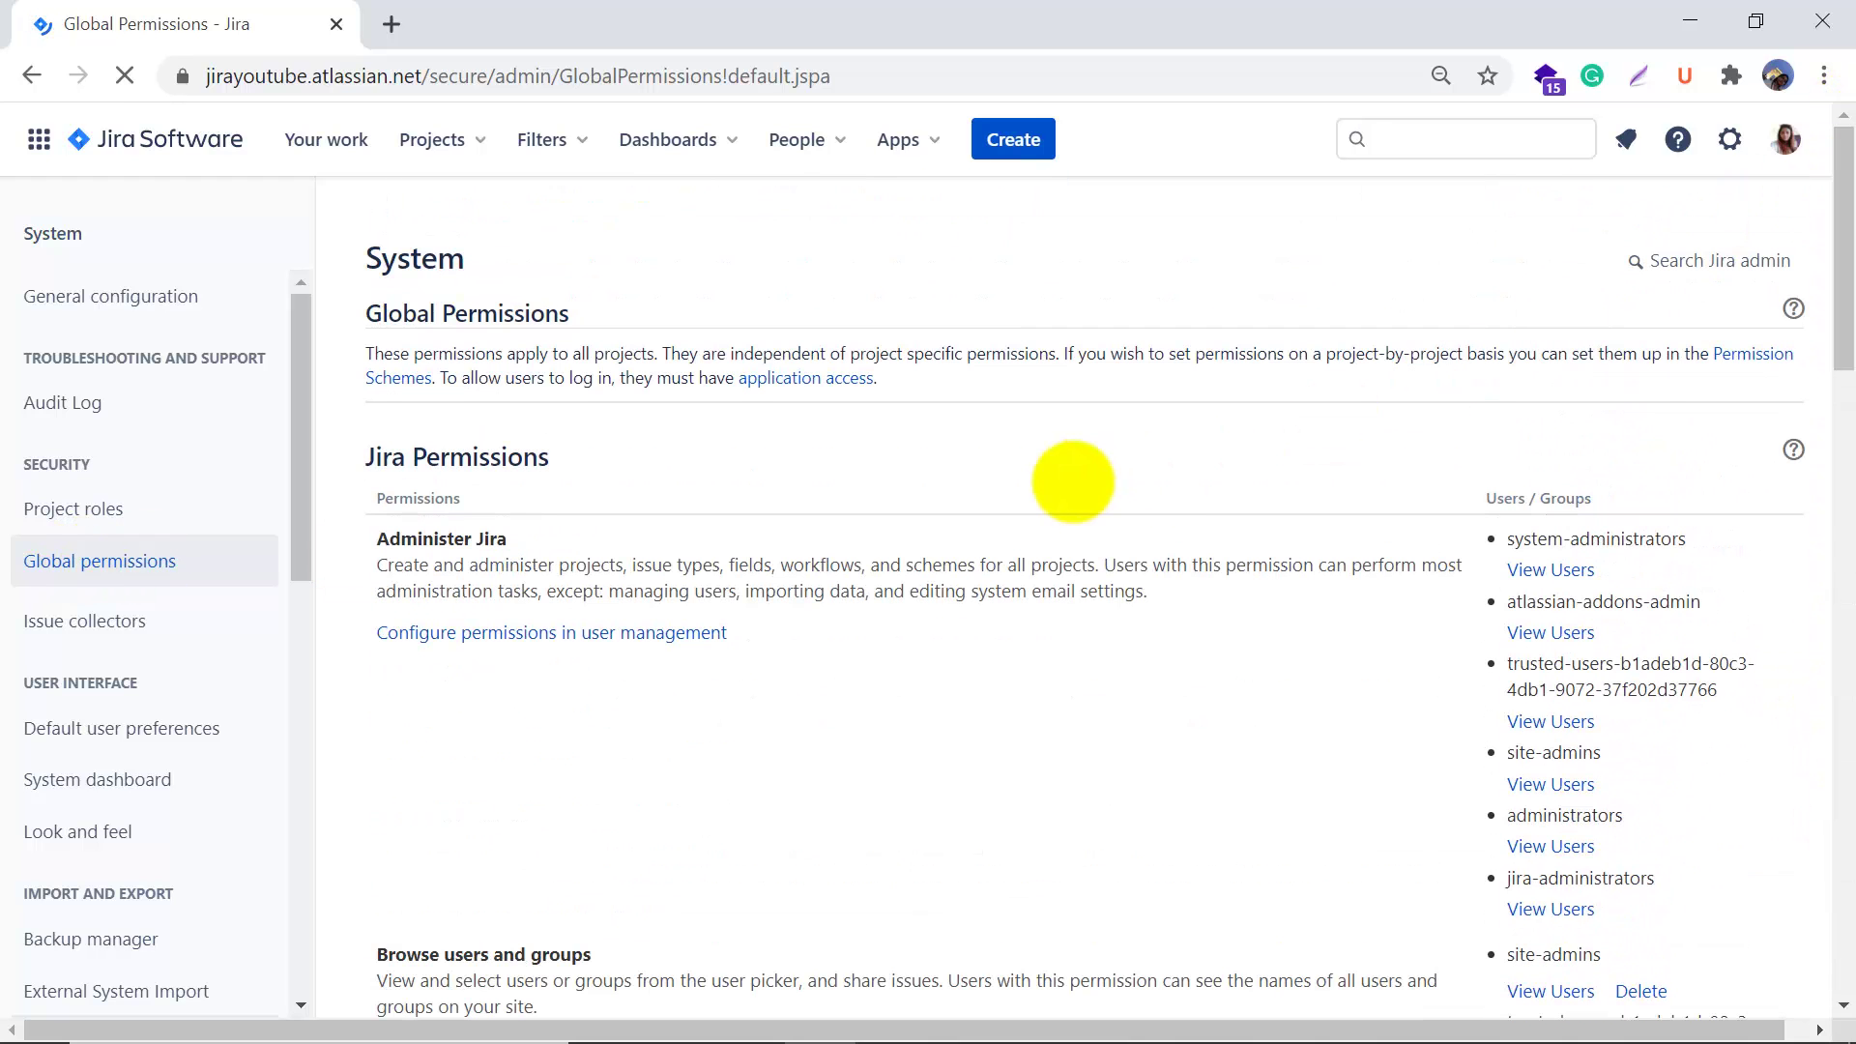
pyautogui.scroll(-8, 799, 863)
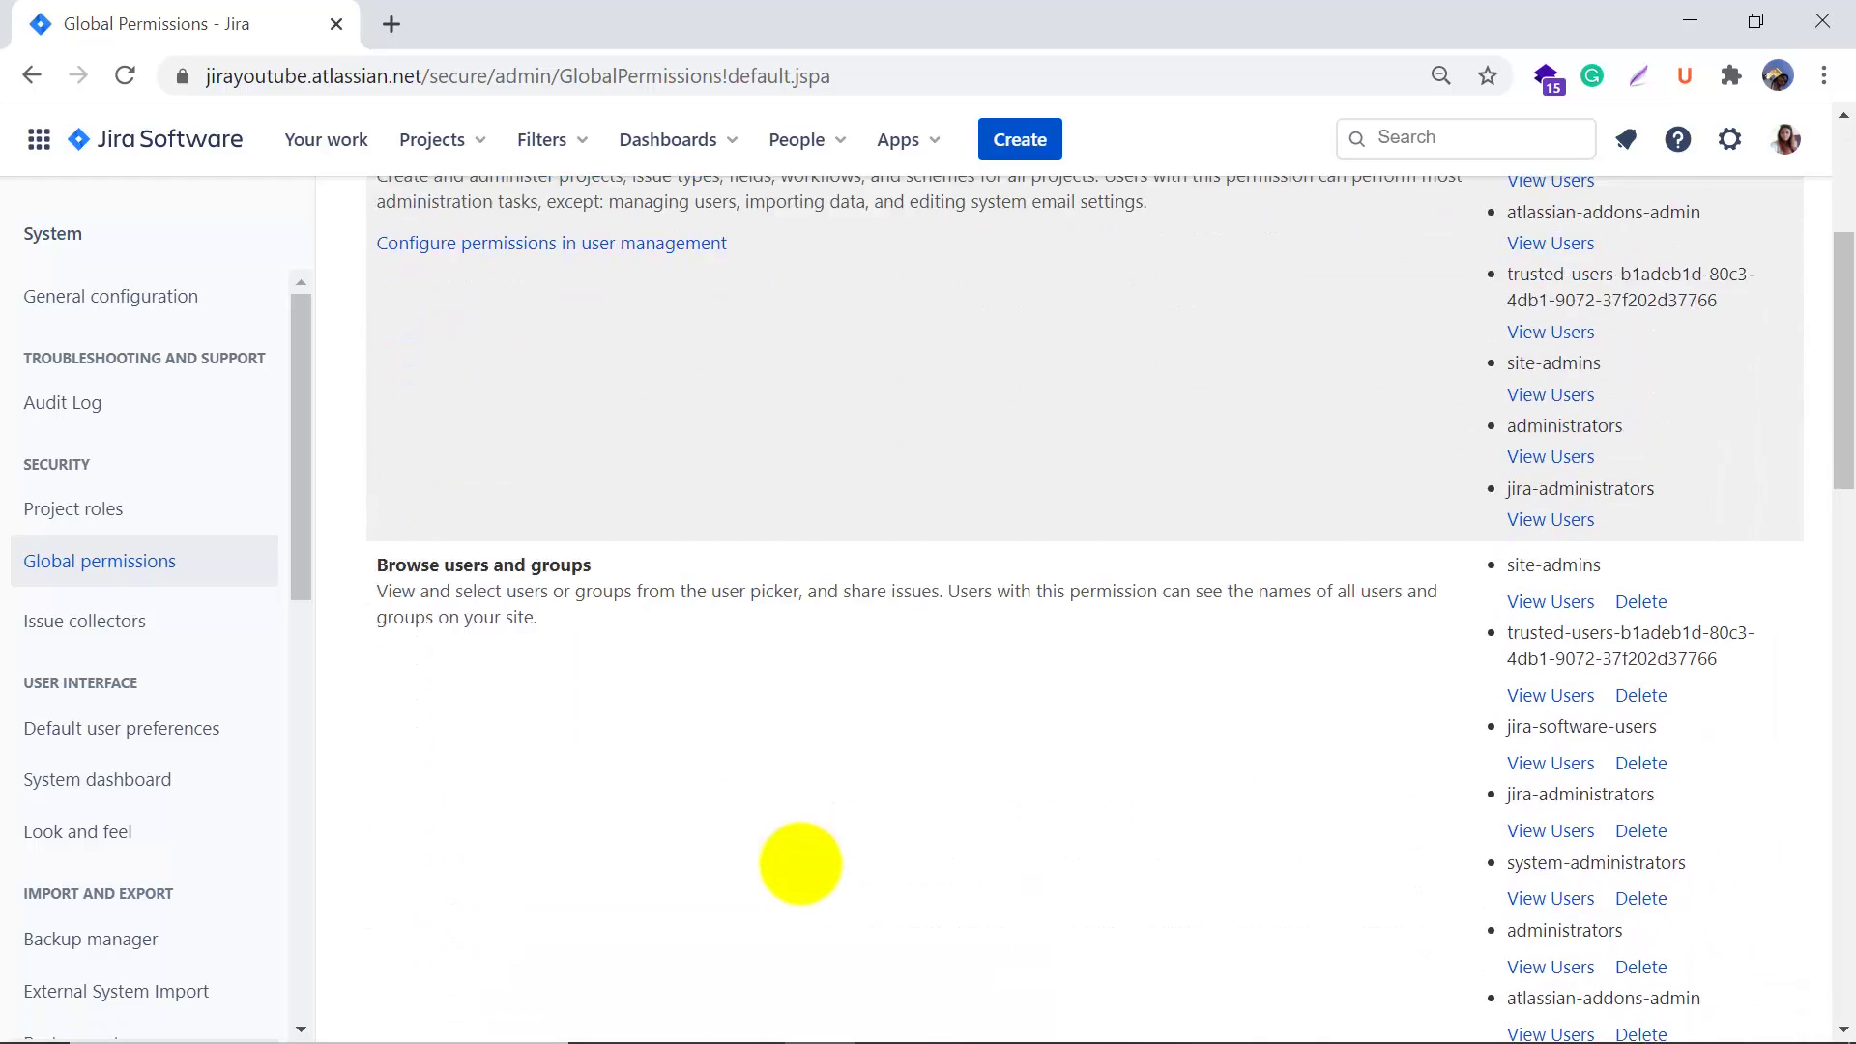
pyautogui.scroll(-12, 800, 862)
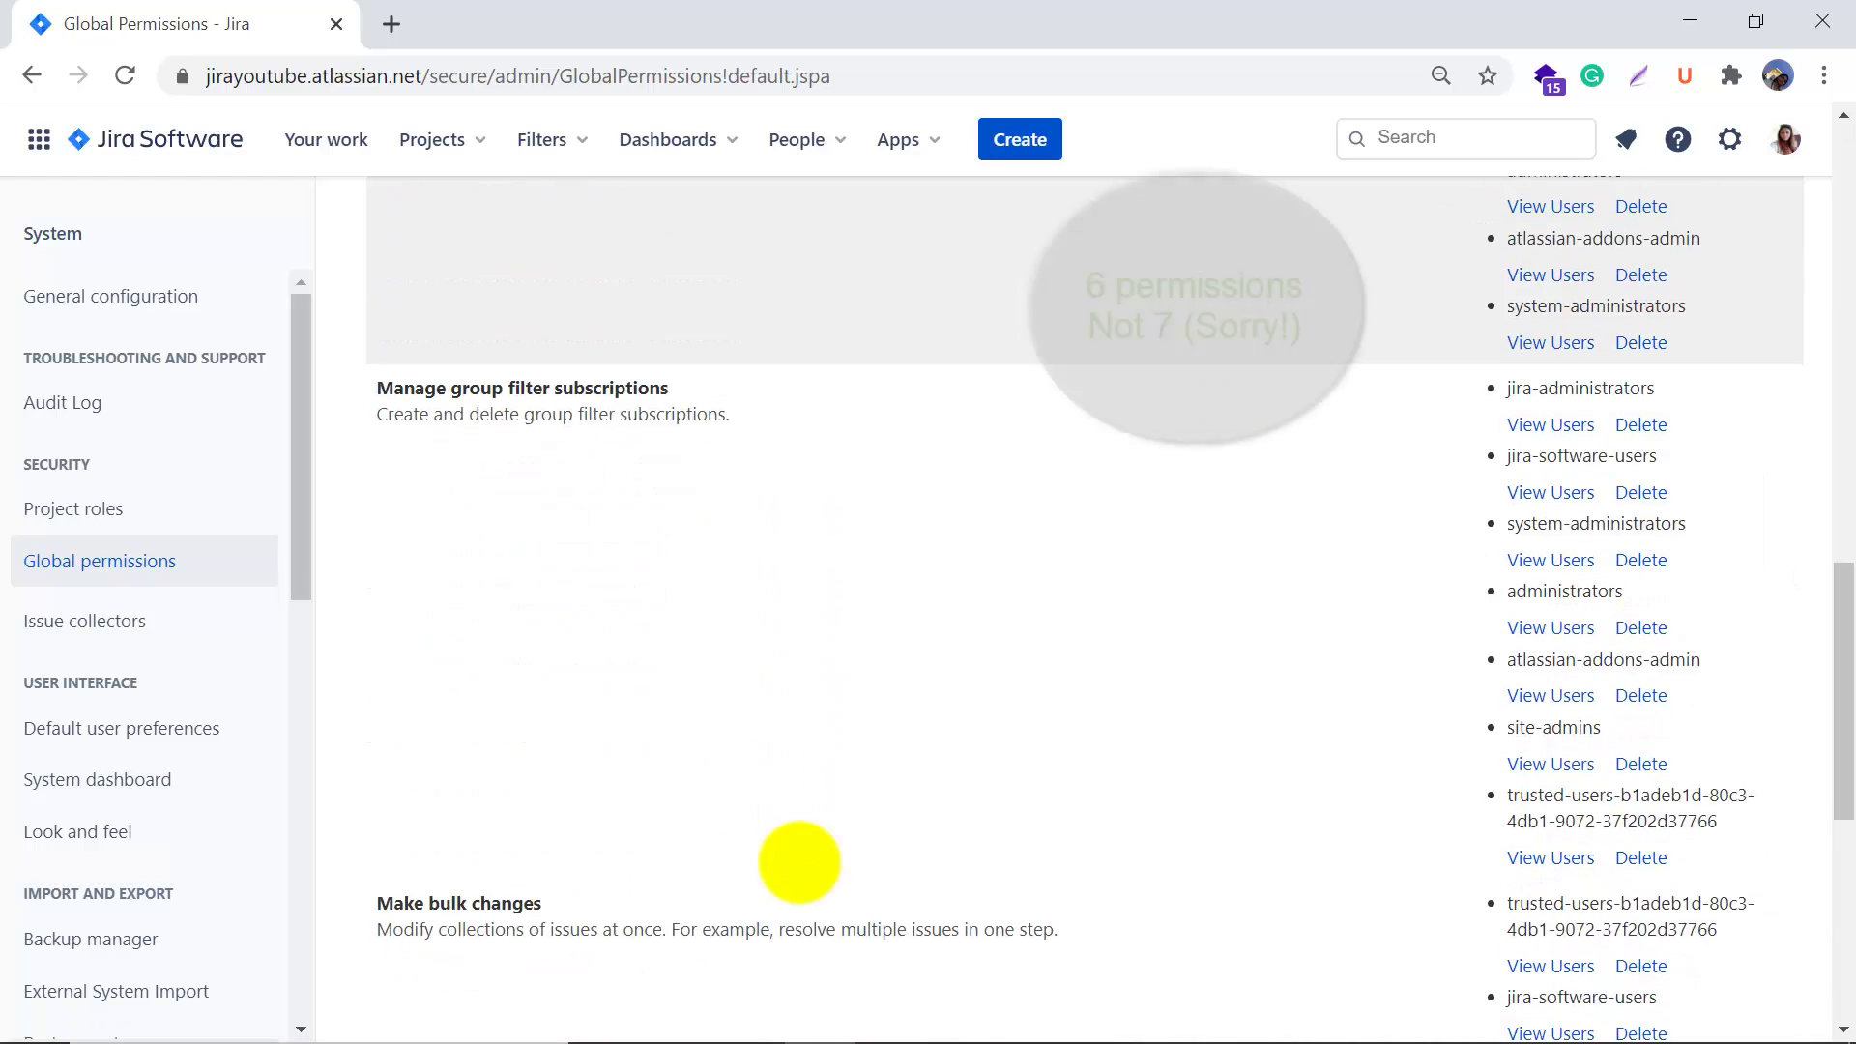
pyautogui.scroll(-5, 552, 802)
pyautogui.scroll(20, 555, 841)
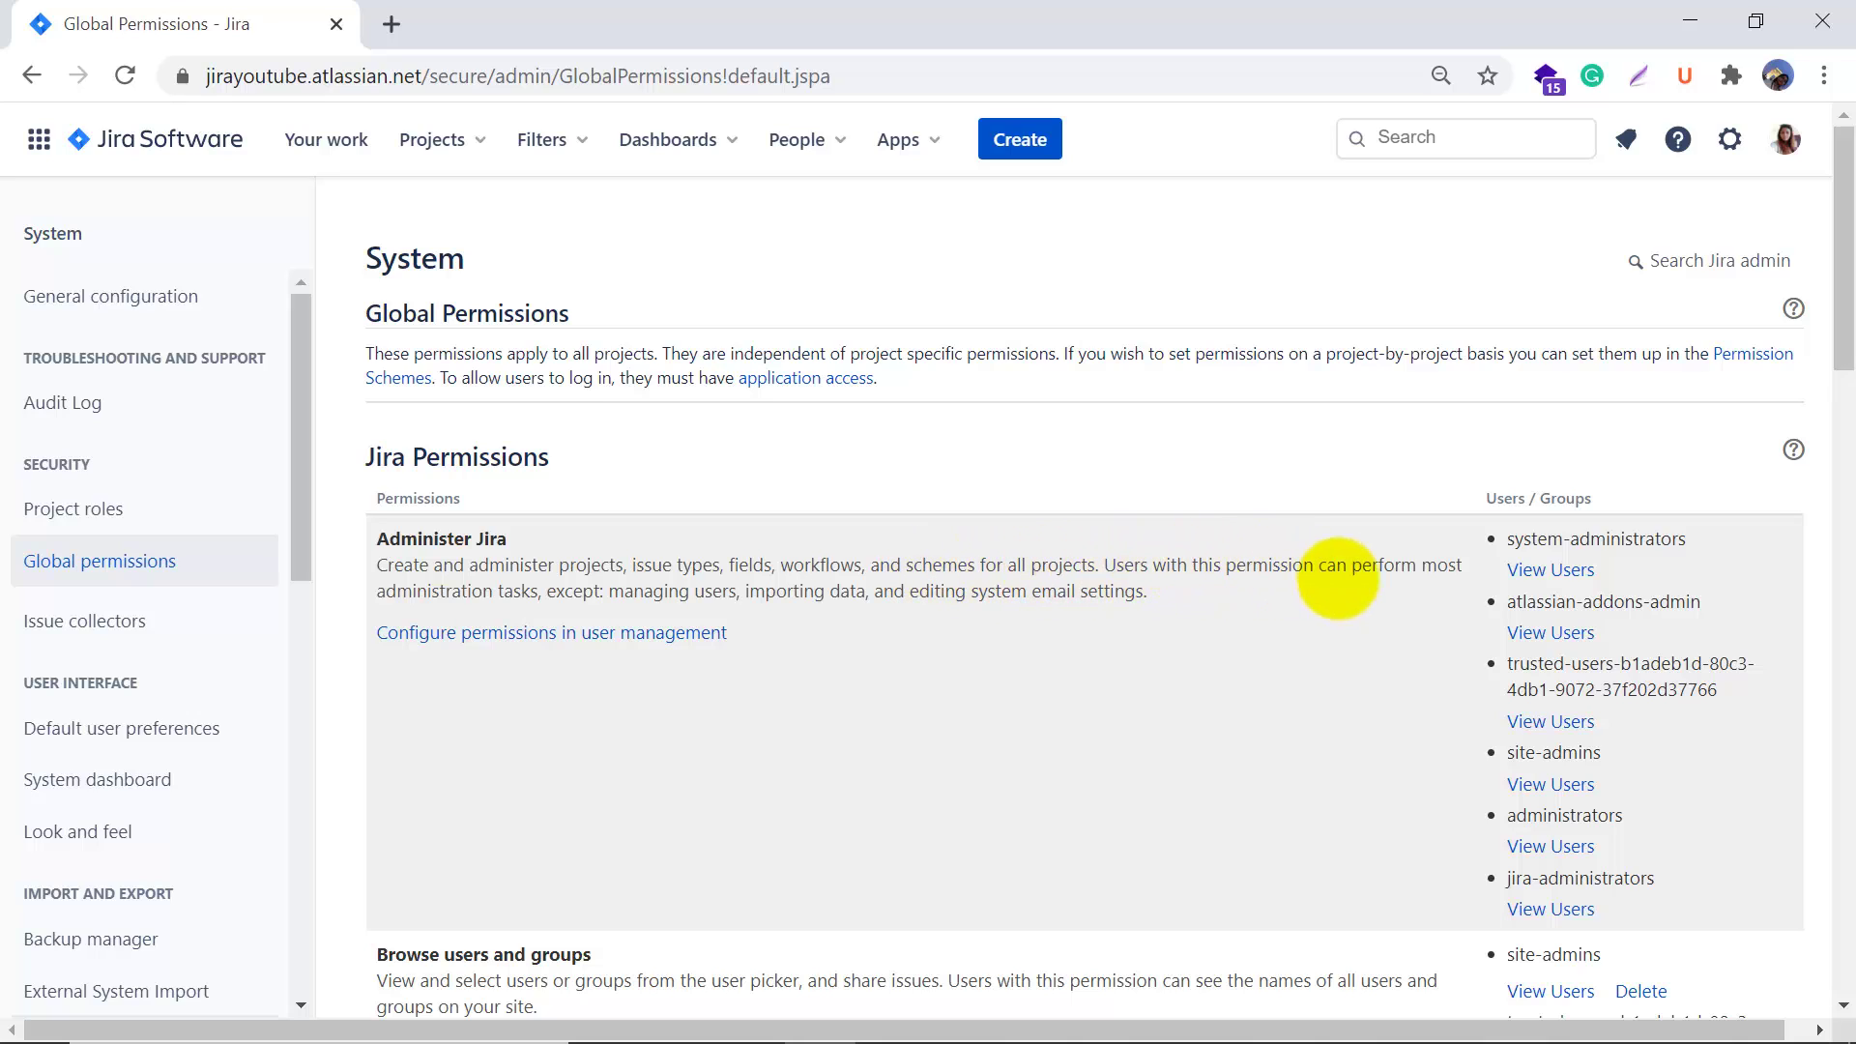
pyautogui.moveTo(451, 591); pyautogui.dragTo(1173, 593)
pyautogui.click(1170, 490)
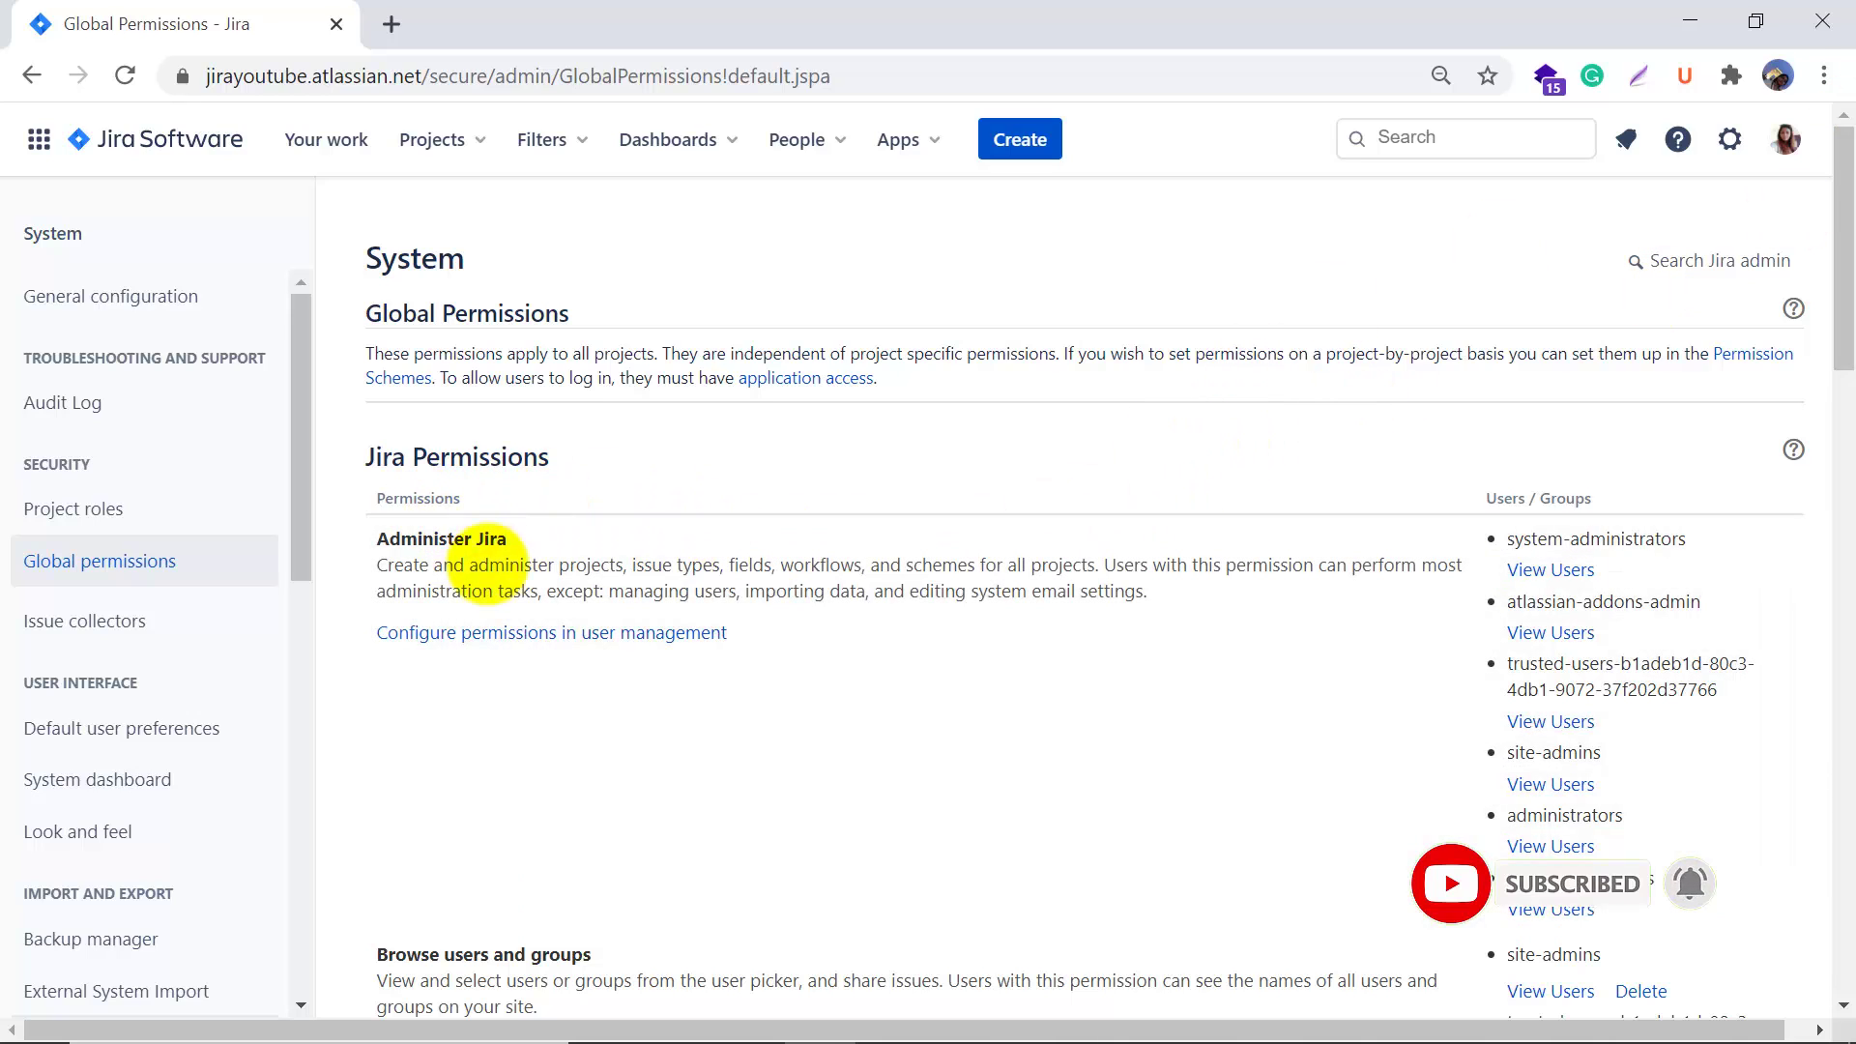
pyautogui.moveTo(404, 571); pyautogui.dragTo(1150, 580)
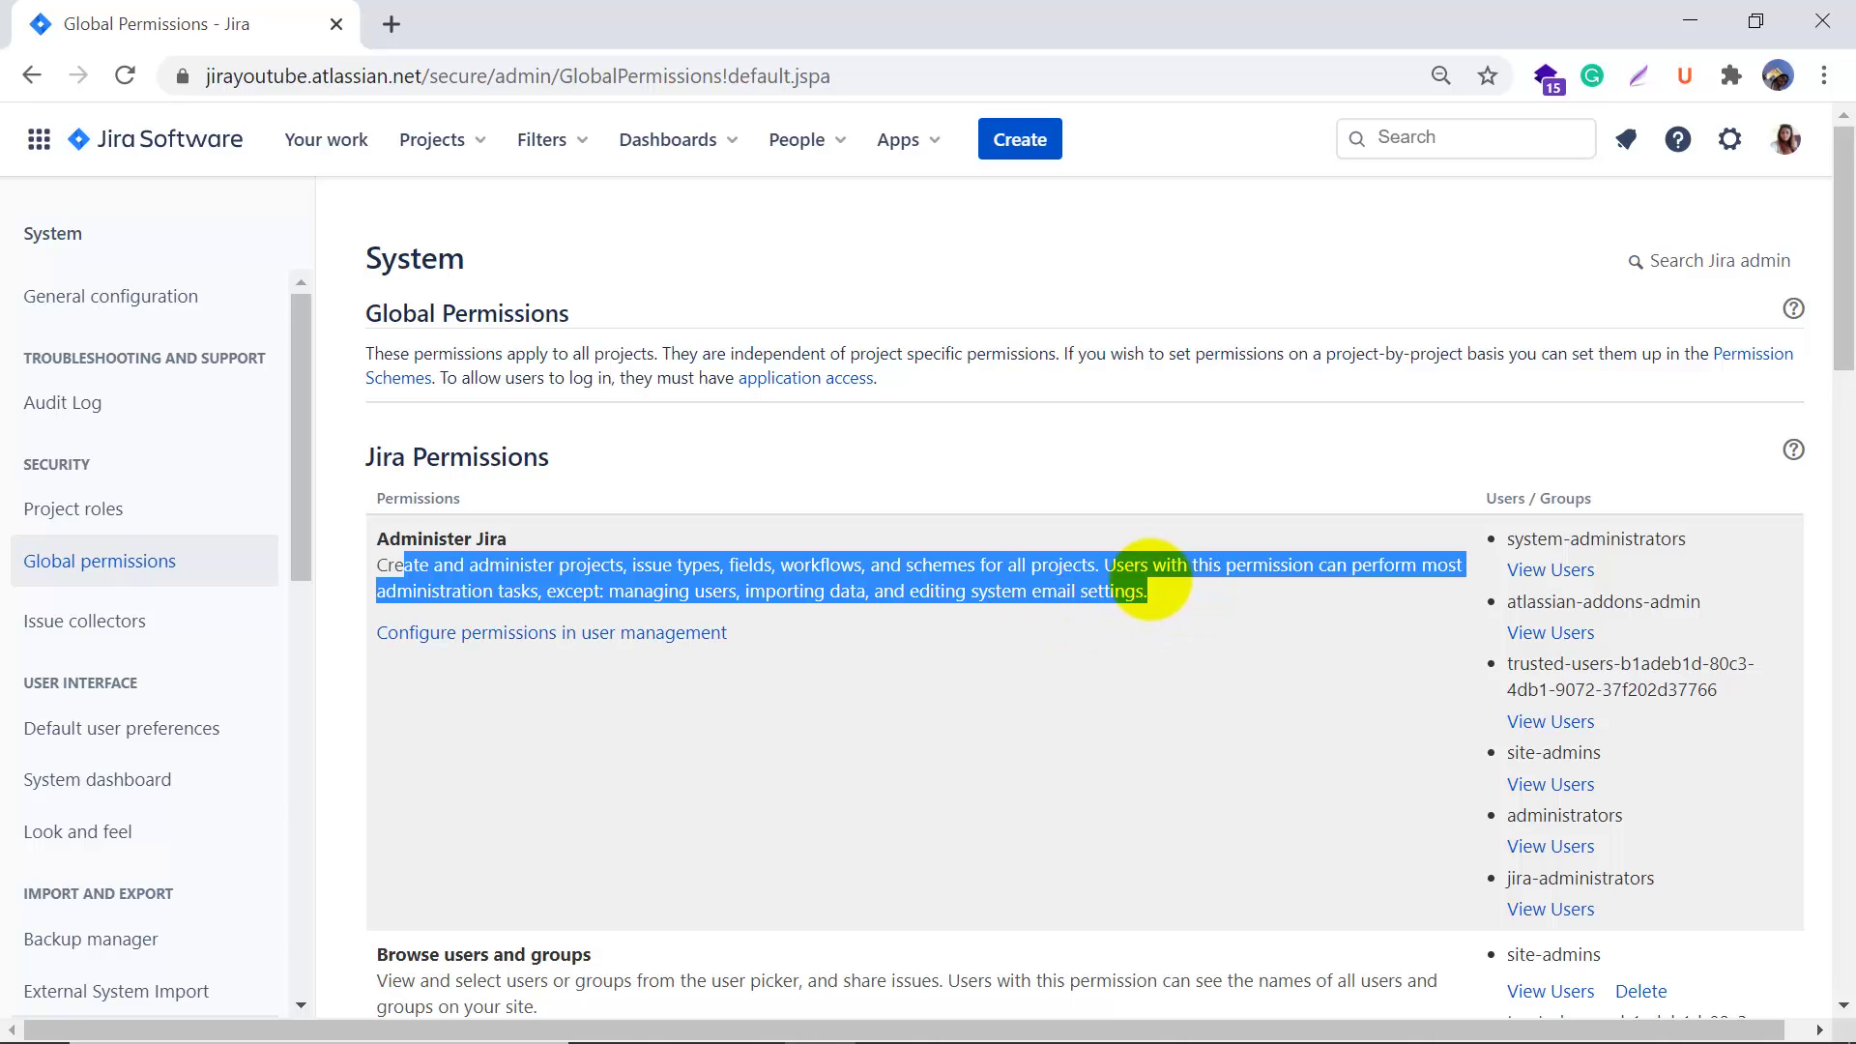
pyautogui.click(973, 578)
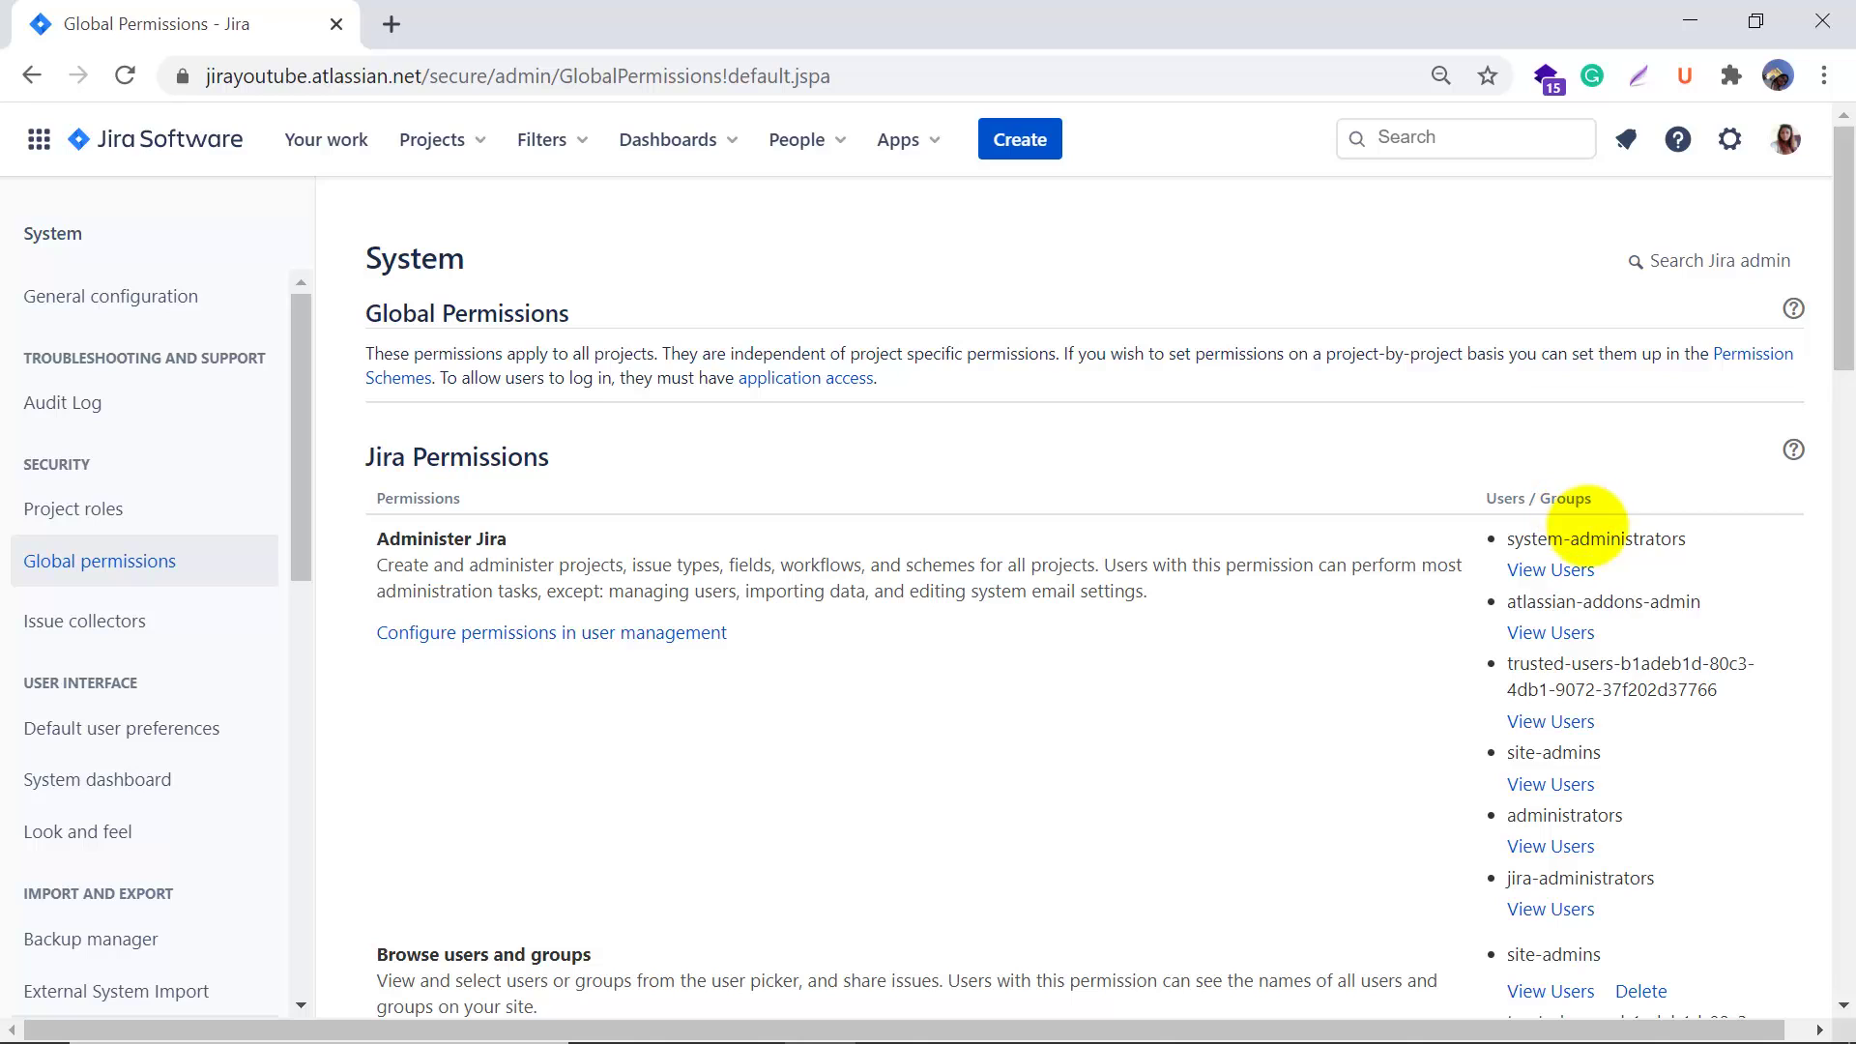
pyautogui.scroll(-1, 1696, 756)
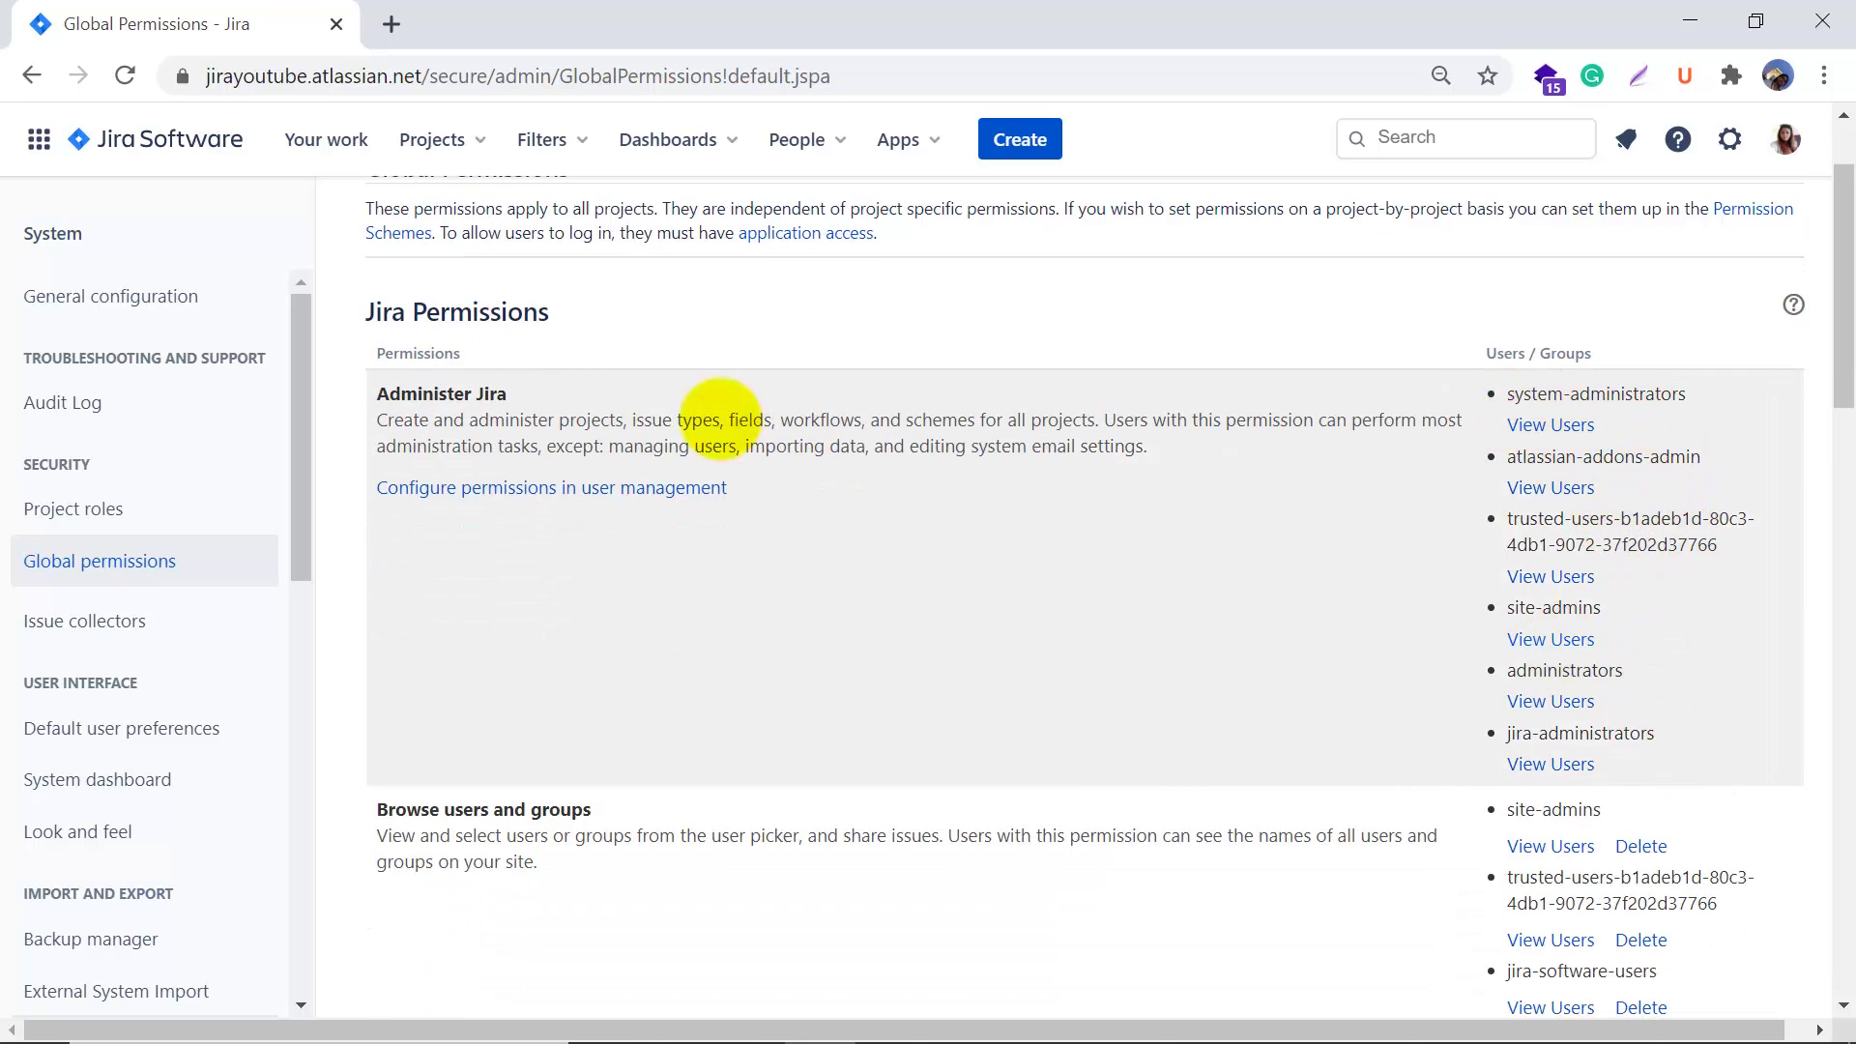
pyautogui.moveTo(419, 393); pyautogui.dragTo(505, 394)
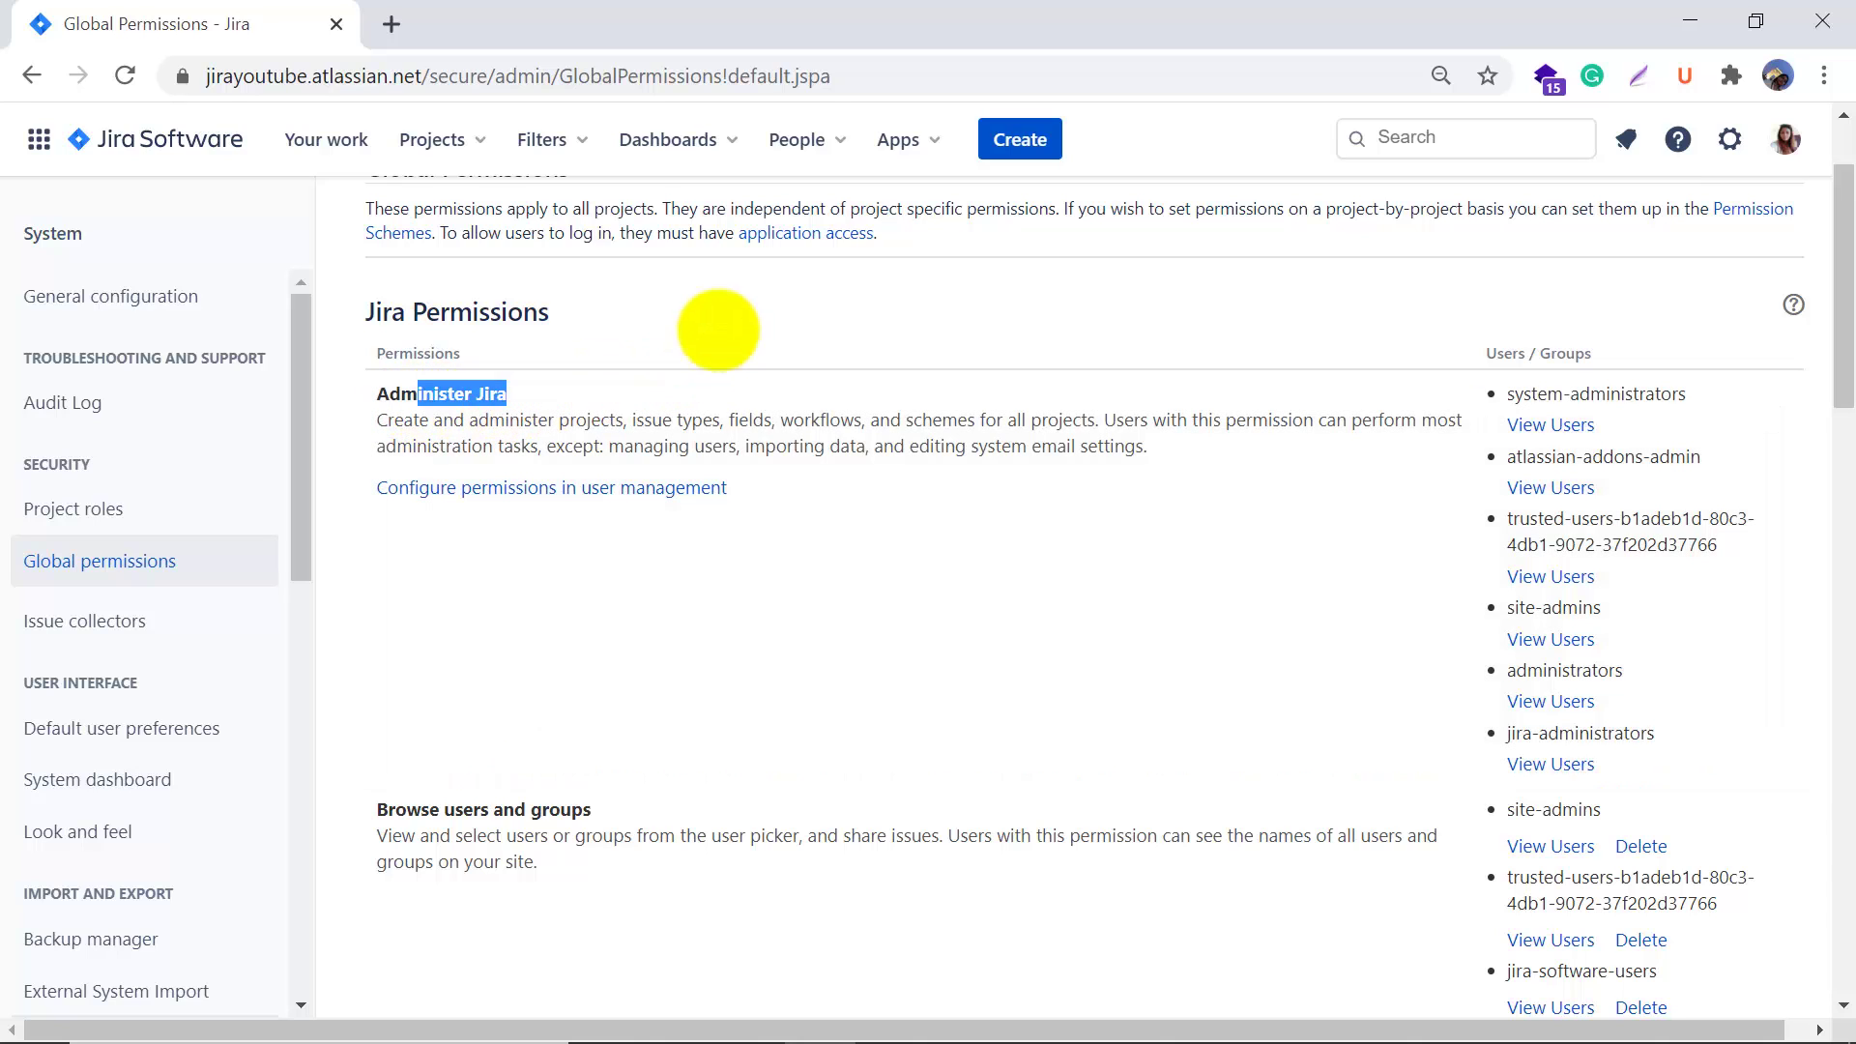
pyautogui.click(715, 346)
pyautogui.scroll(-1, 1021, 597)
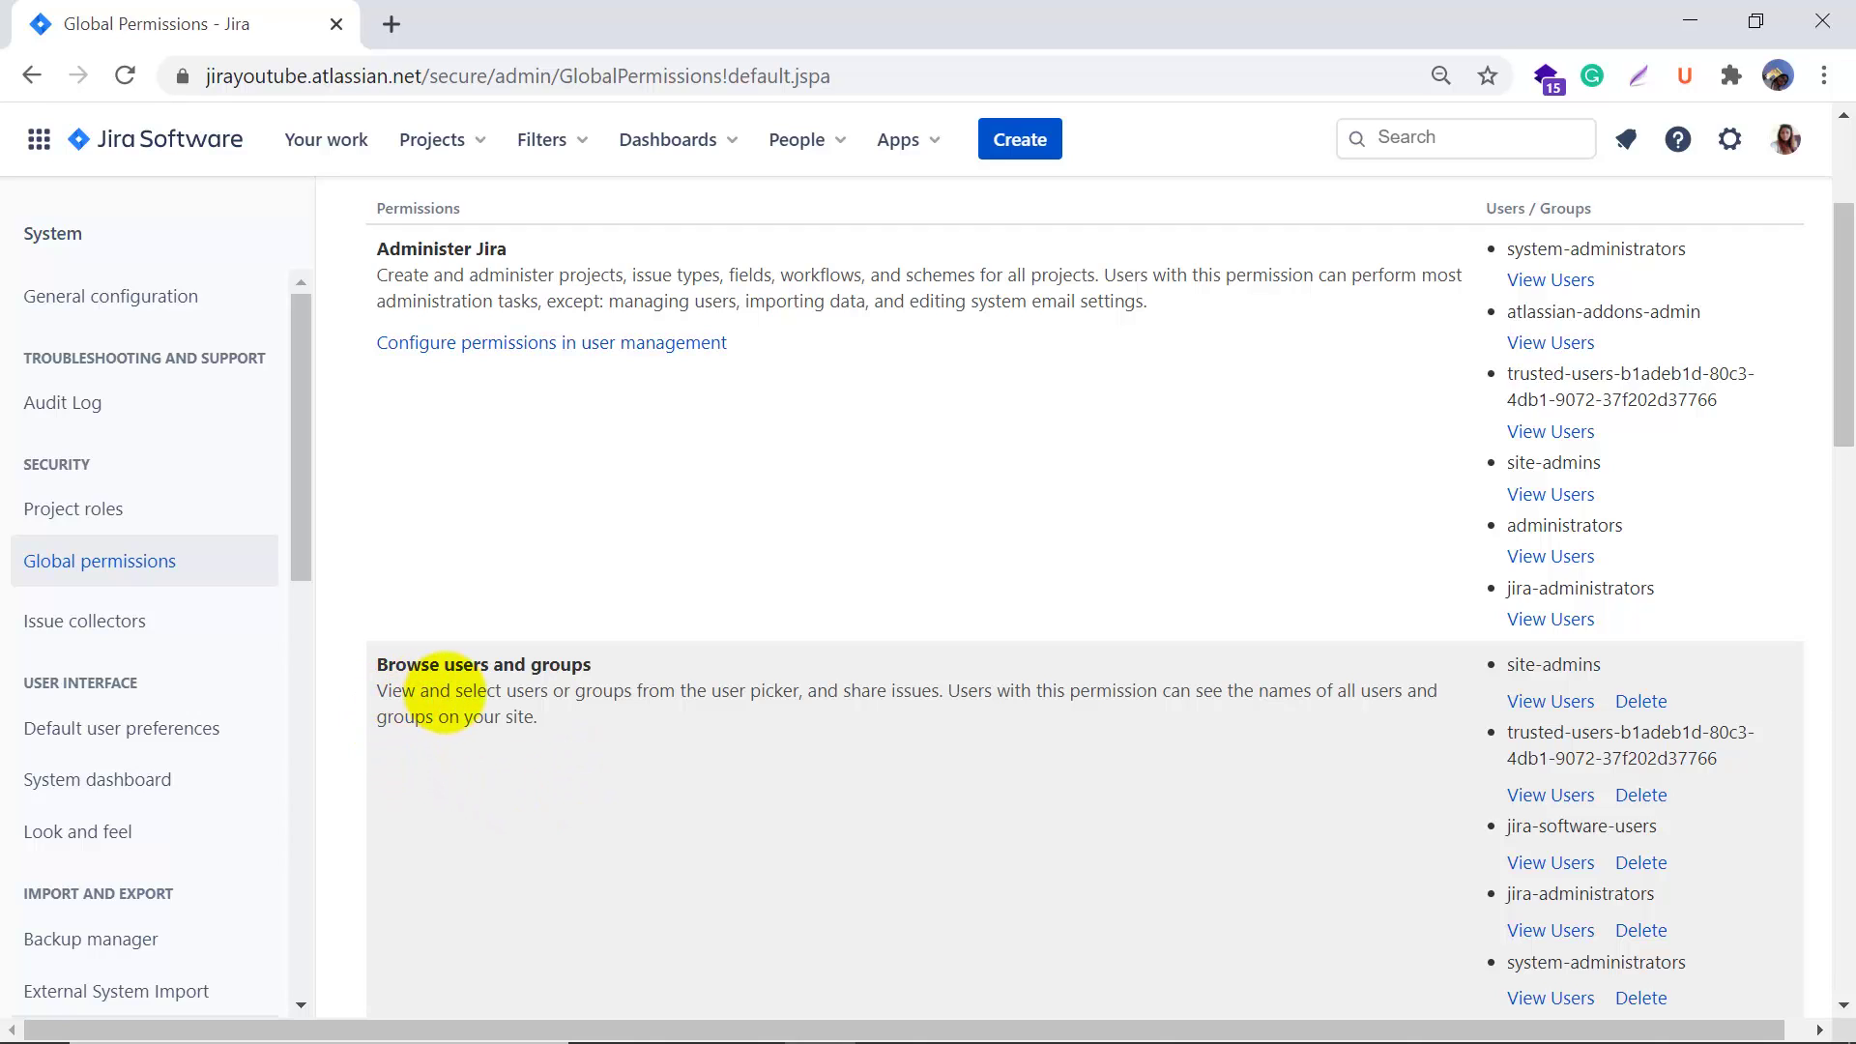
pyautogui.moveTo(664, 694); pyautogui.dragTo(815, 694)
pyautogui.click(861, 695)
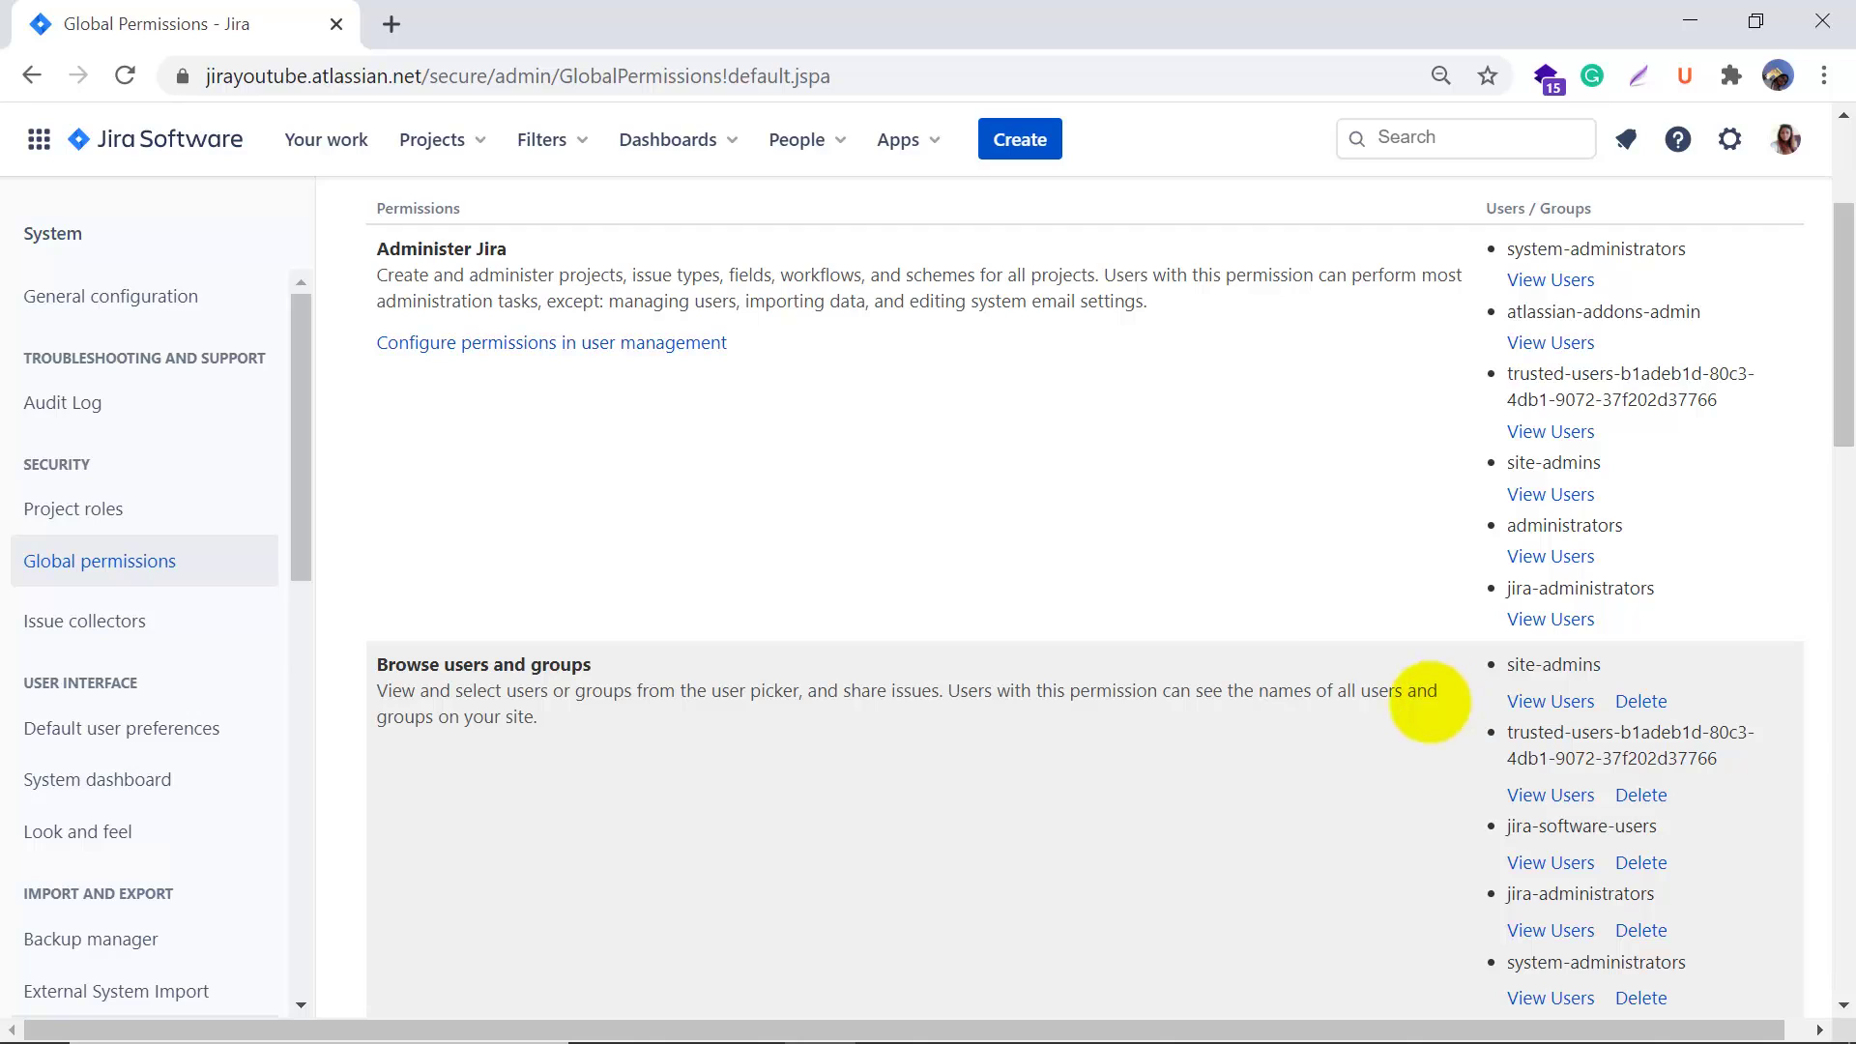
pyautogui.moveTo(438, 716); pyautogui.dragTo(547, 714)
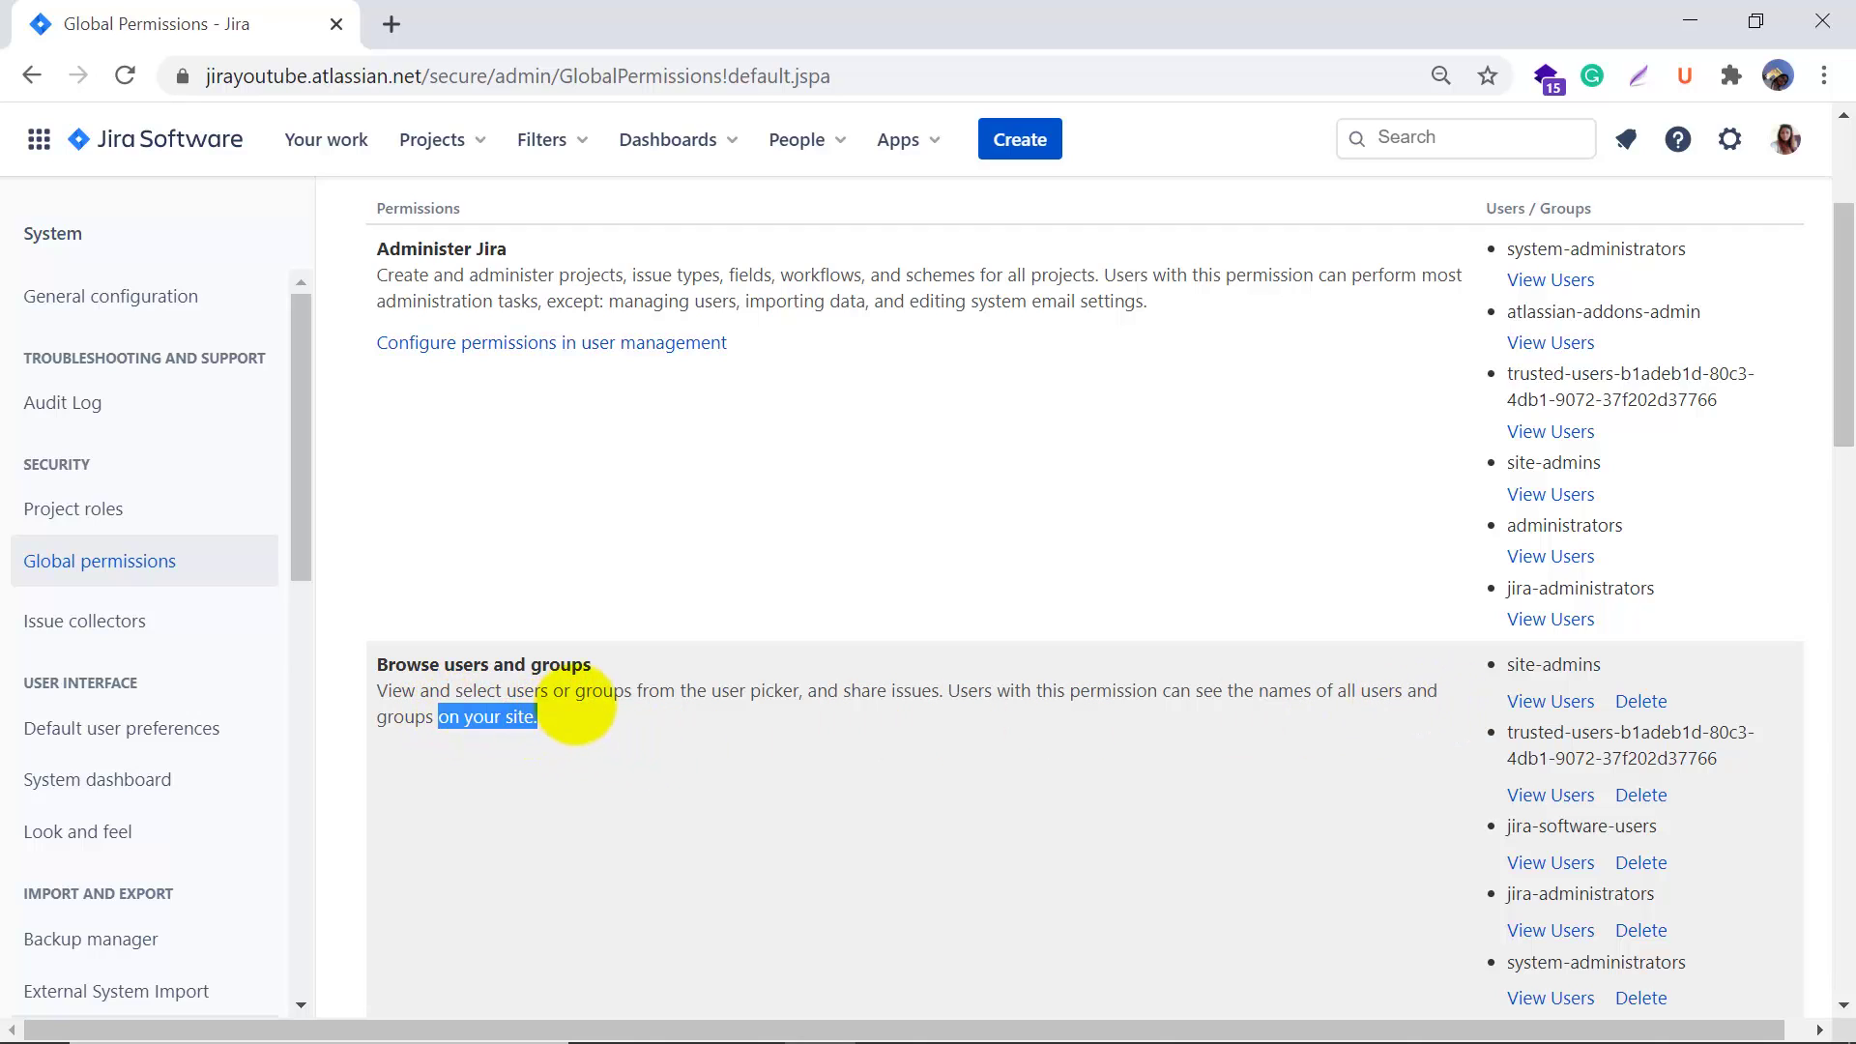
pyautogui.click(580, 692)
pyautogui.scroll(-1, 675, 677)
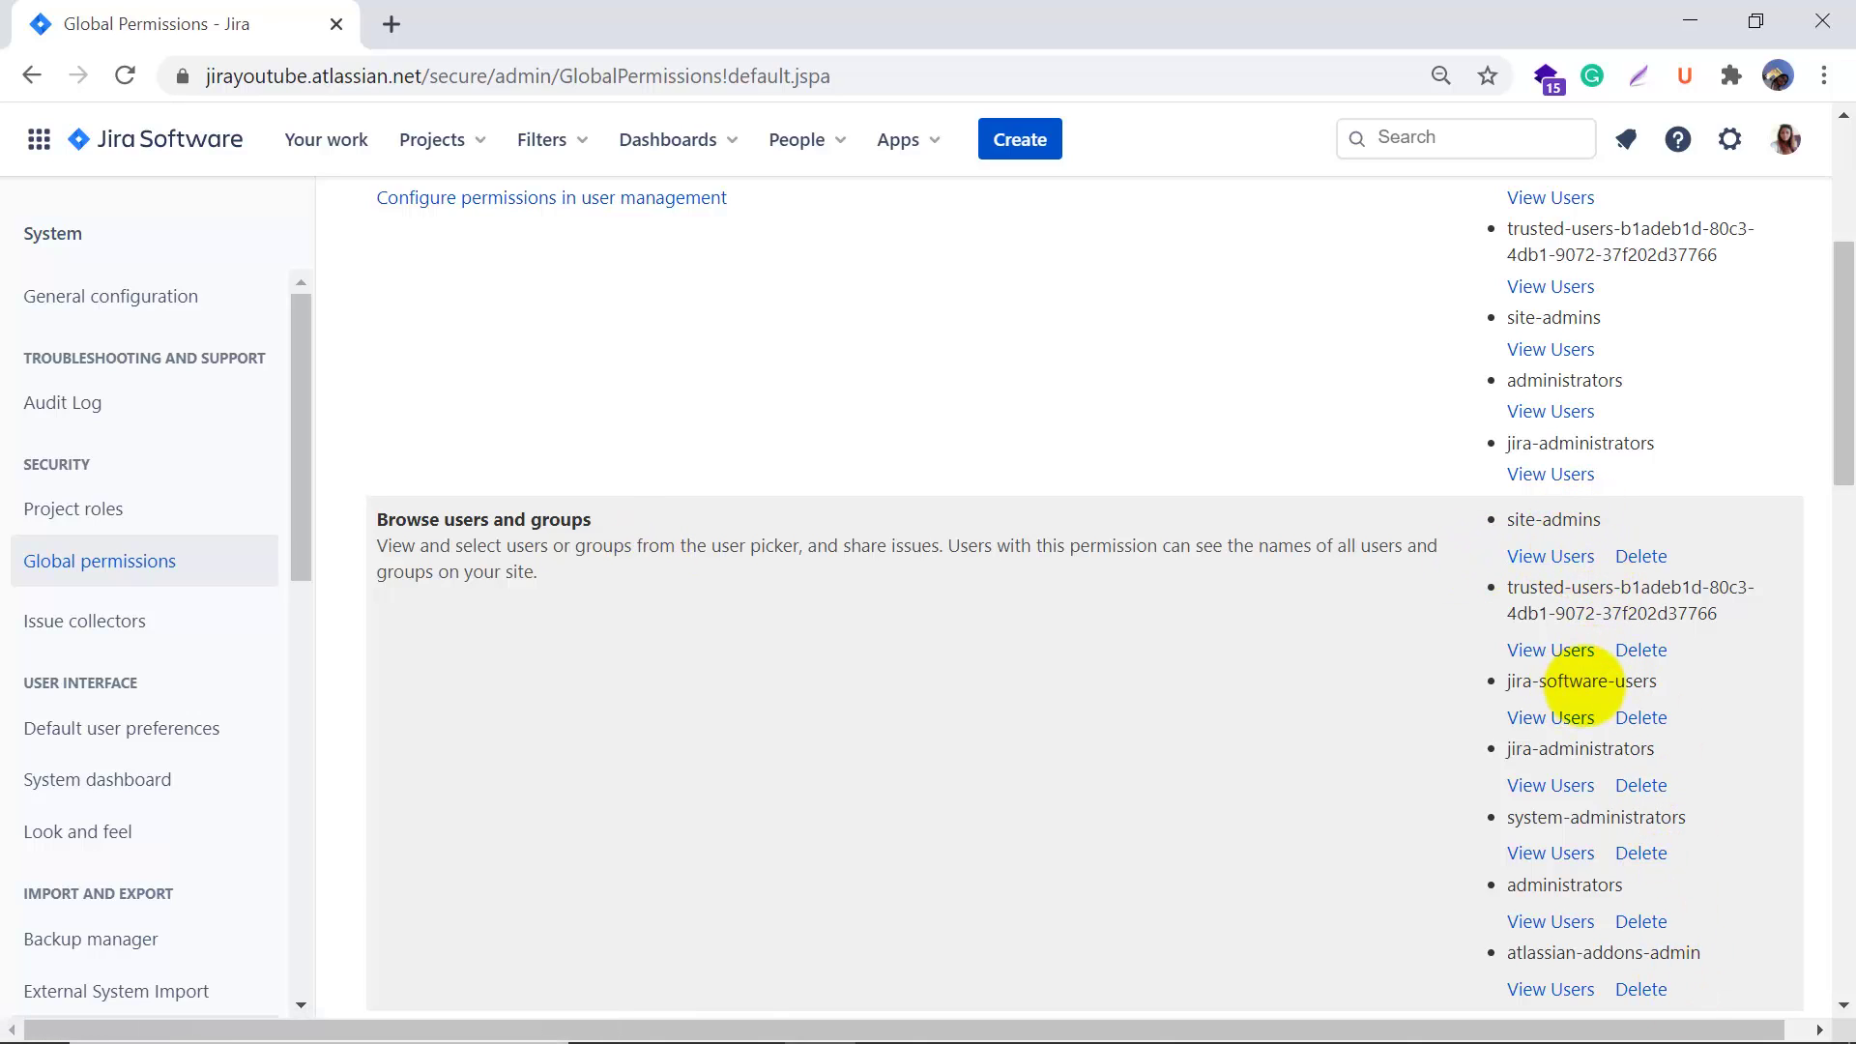
pyautogui.moveTo(1628, 608); pyautogui.dragTo(1655, 615)
pyautogui.moveTo(1593, 752); pyautogui.dragTo(1675, 750)
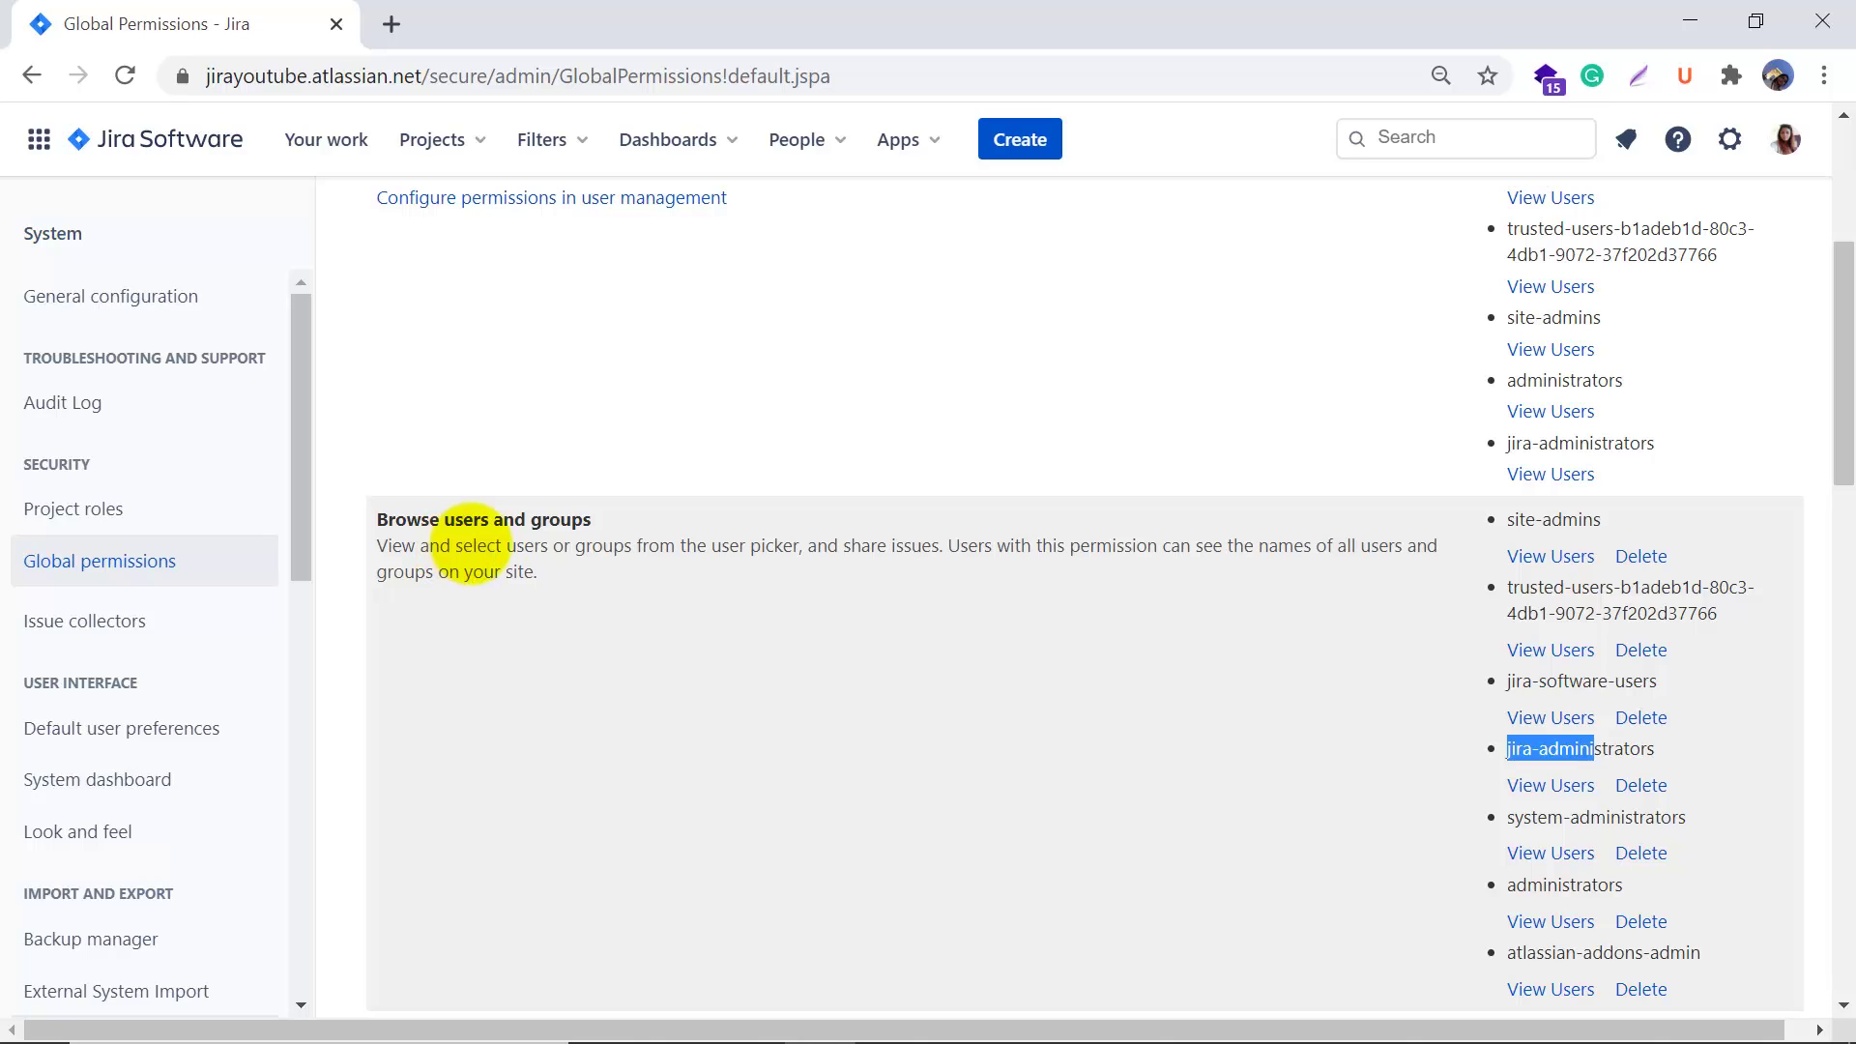
pyautogui.scroll(-5, 920, 787)
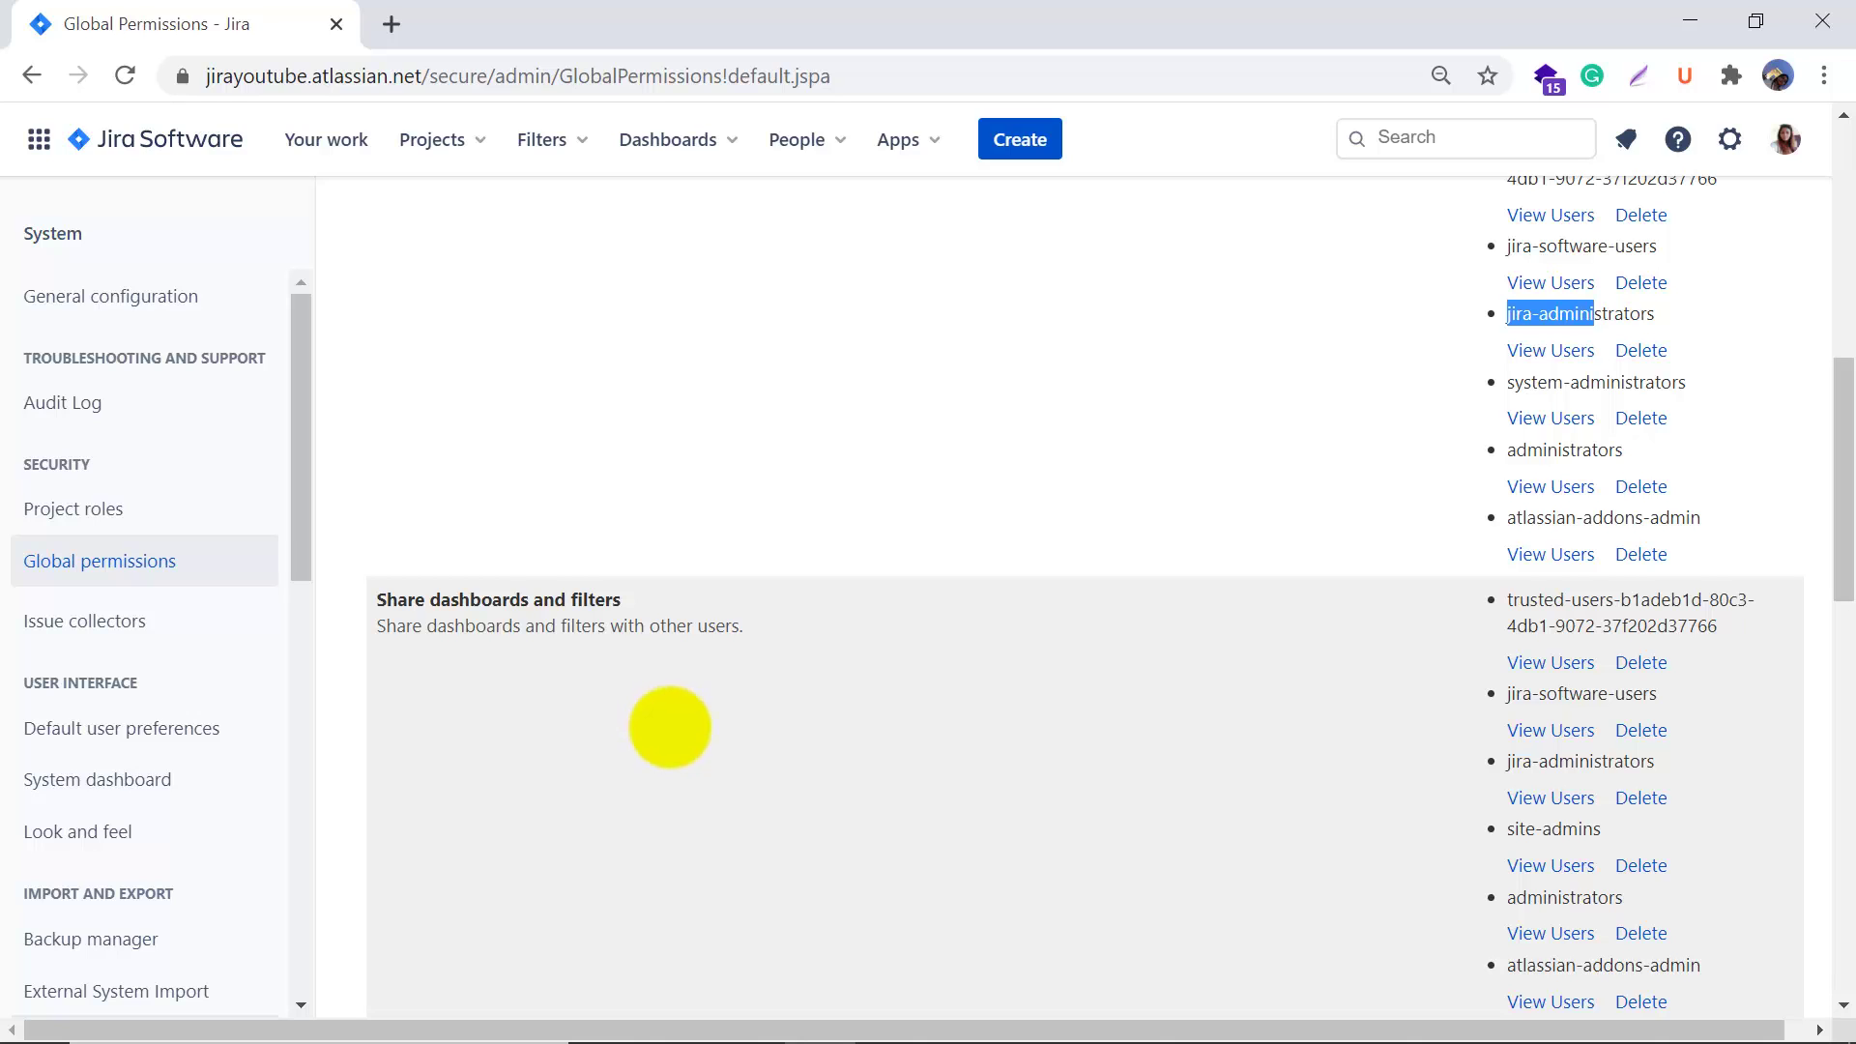
pyautogui.scroll(-3, 667, 726)
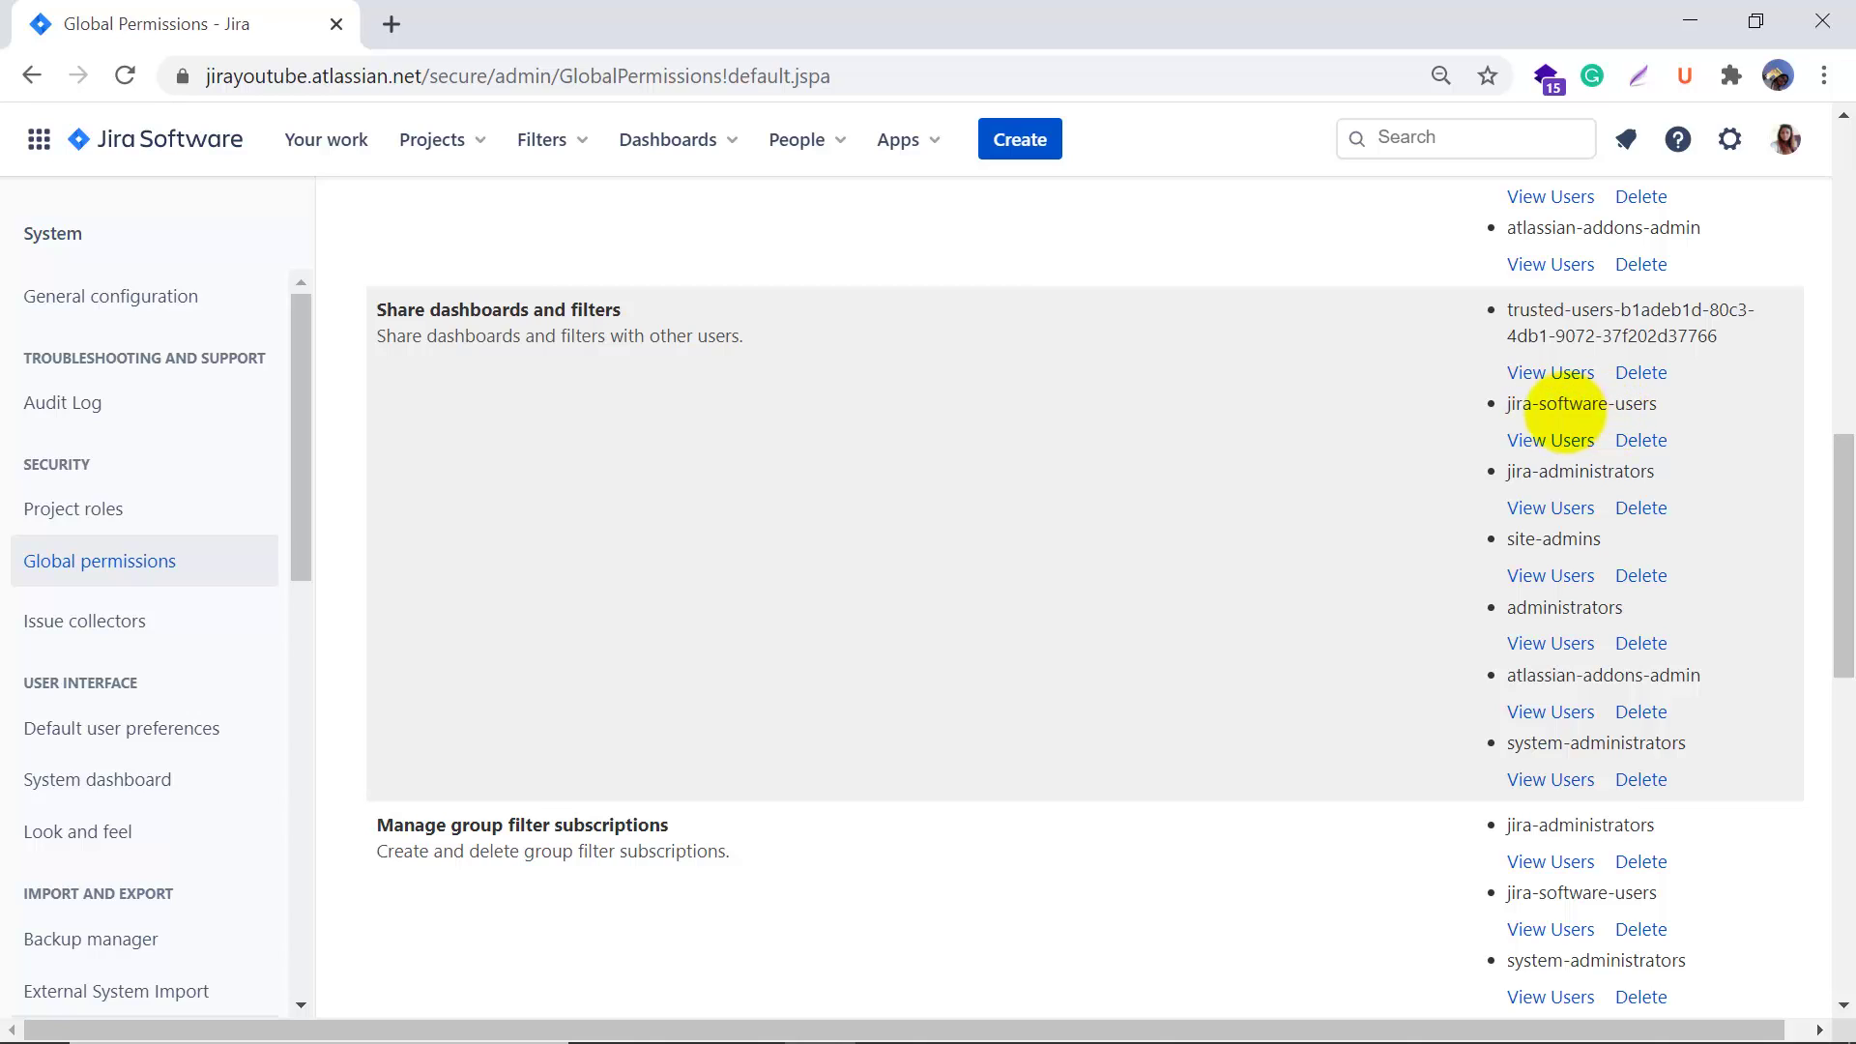
pyautogui.moveTo(1506, 404); pyautogui.dragTo(1655, 411)
pyautogui.click(1649, 404)
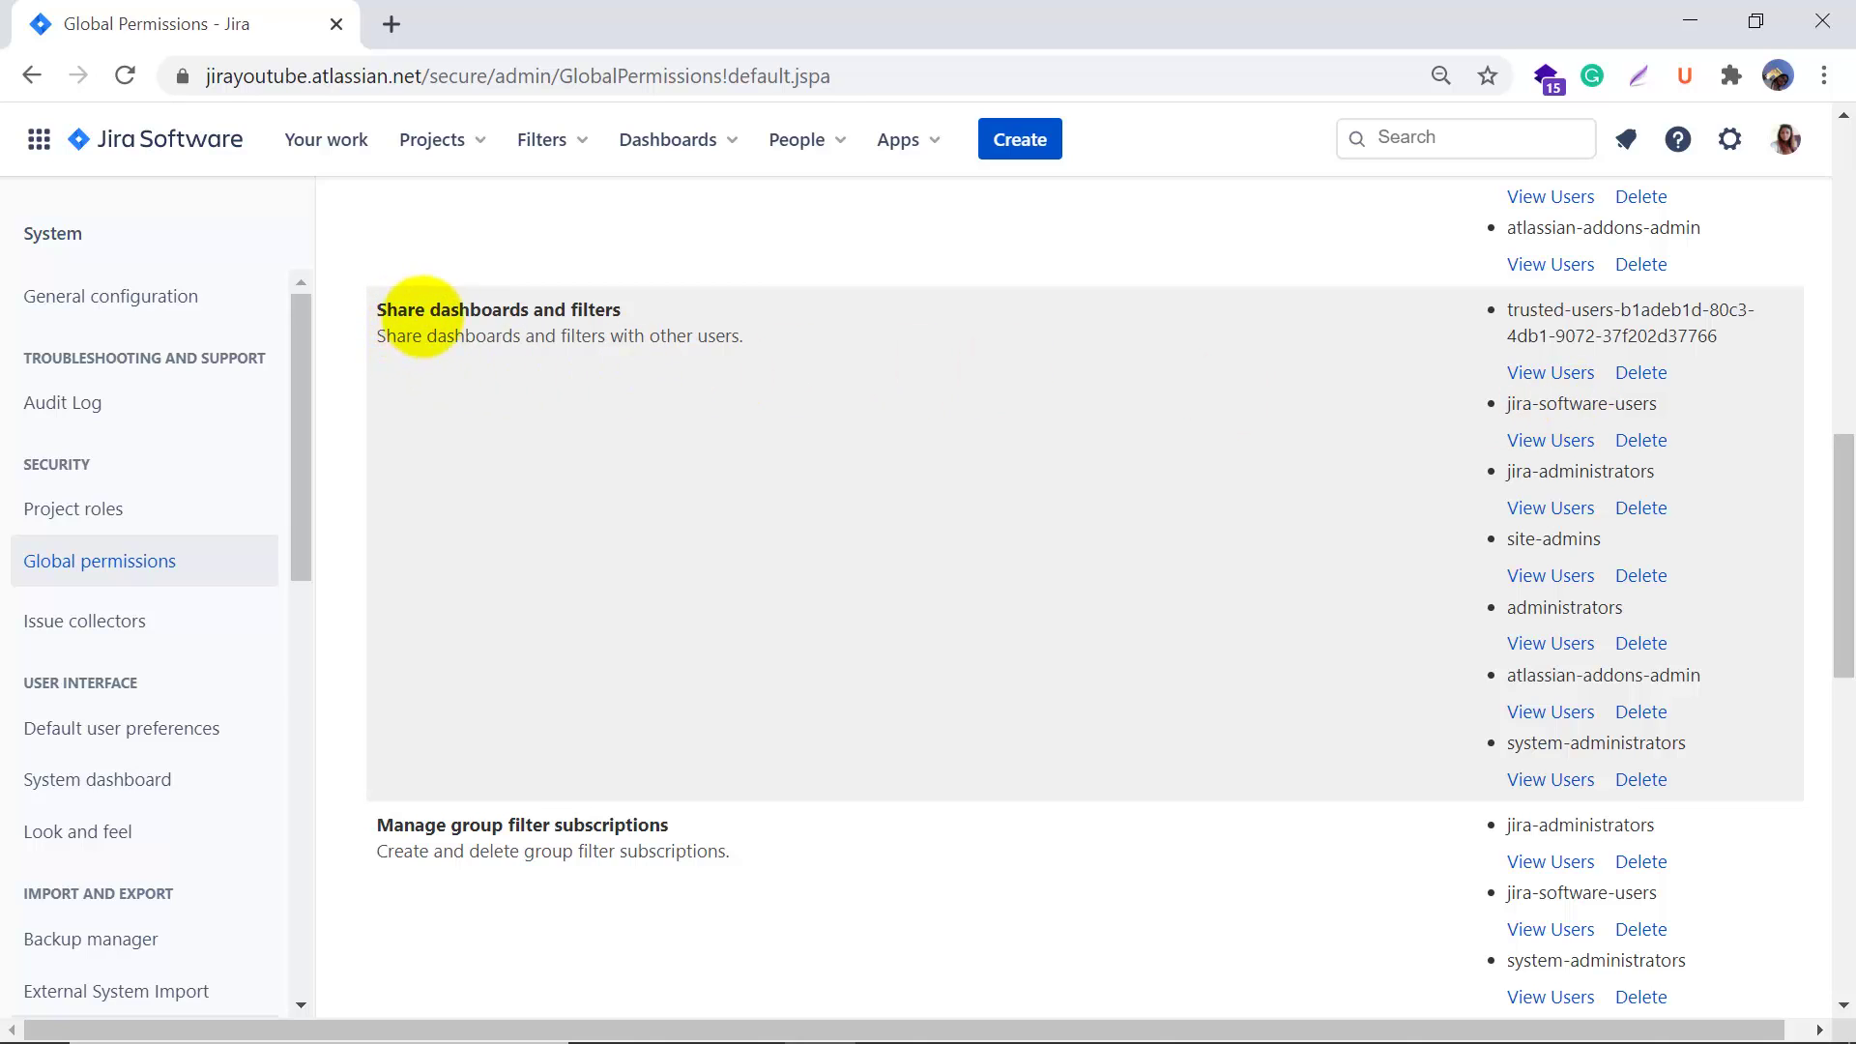
pyautogui.scroll(-4, 957, 625)
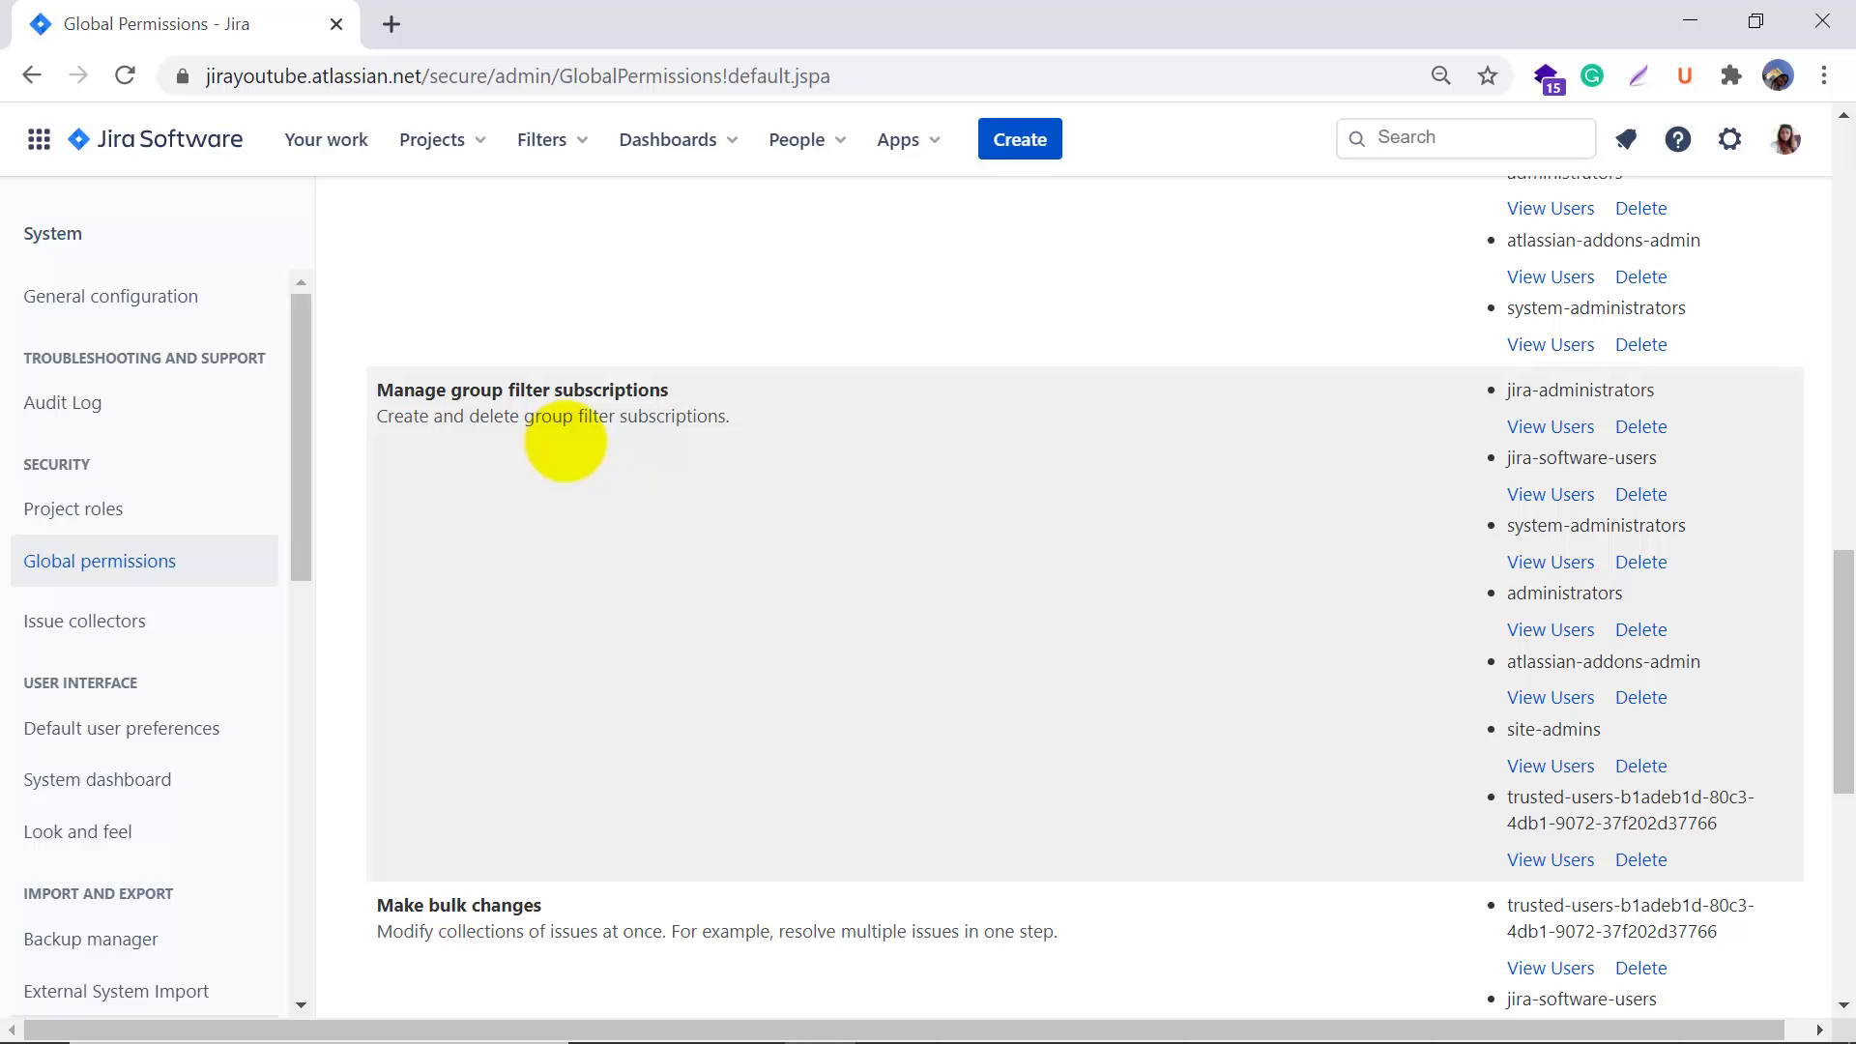
# Scroll past Make bulk changes to Create next-gen projects and the Grant Permission section
pyautogui.scroll(-2, 580, 599)
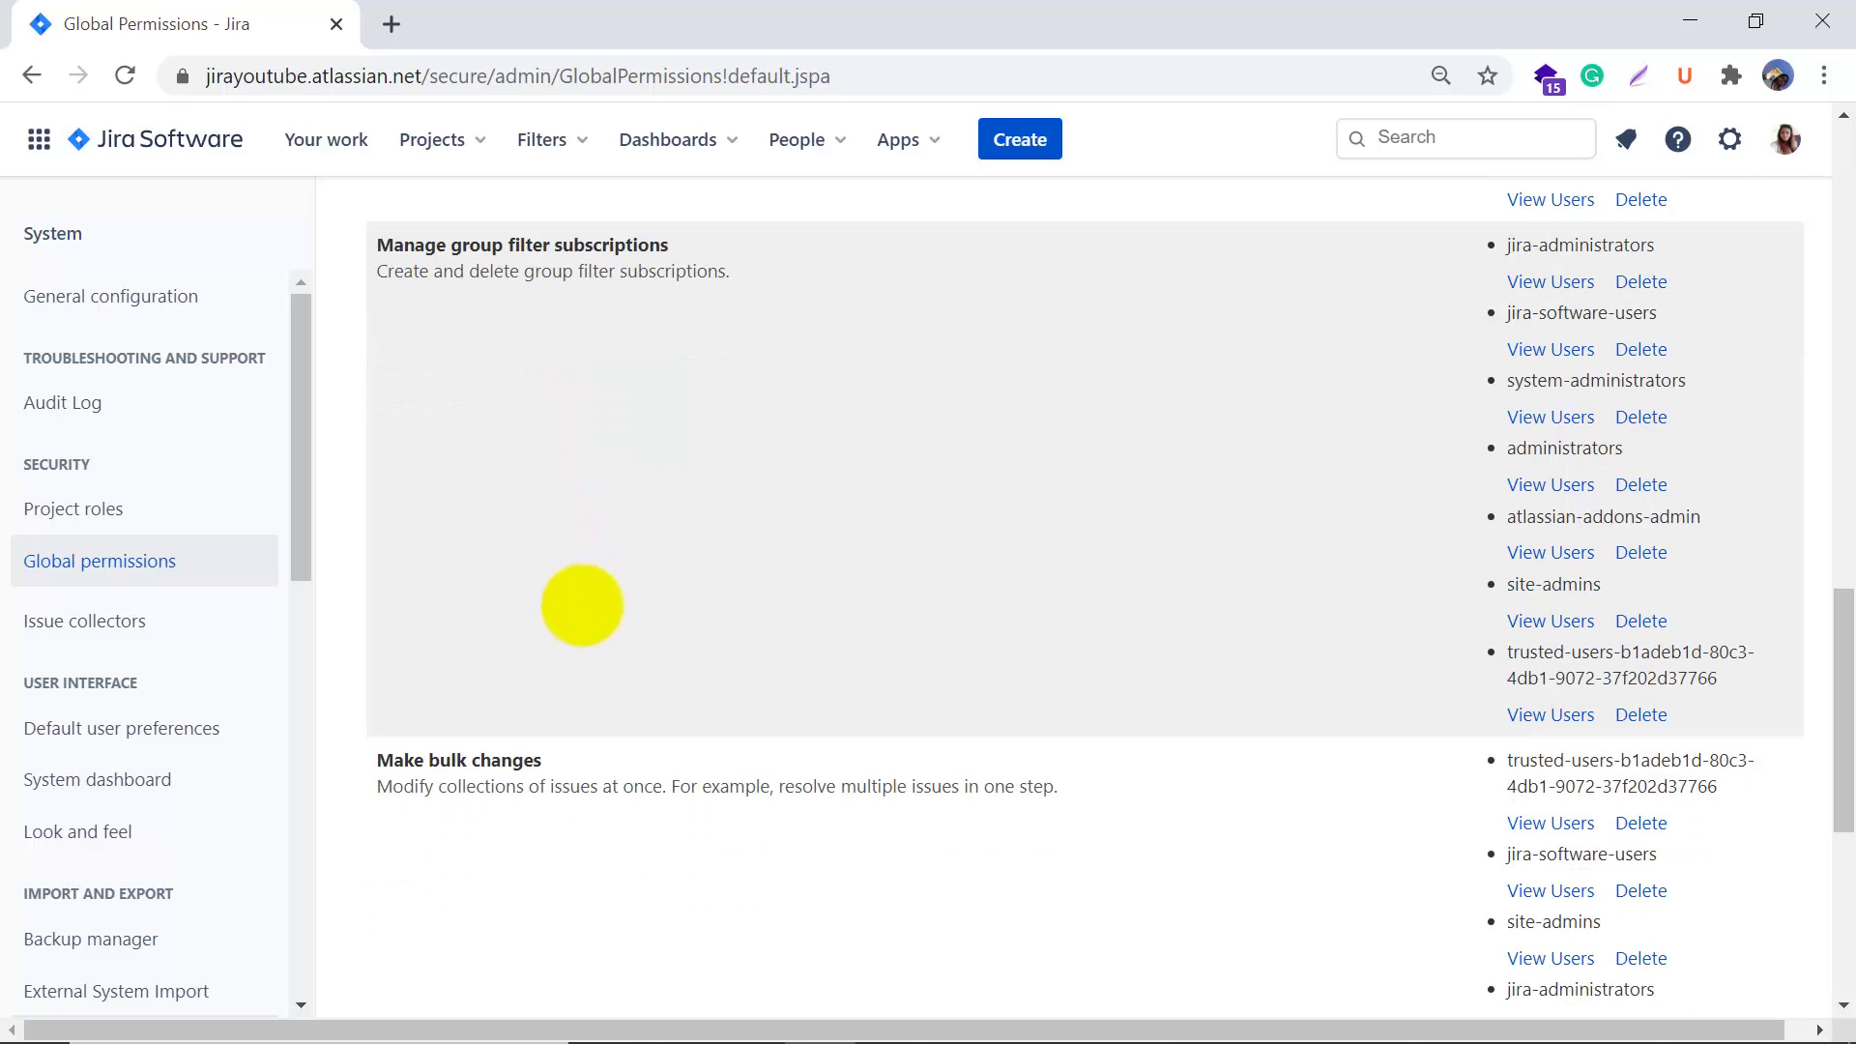
pyautogui.scroll(-1, 735, 841)
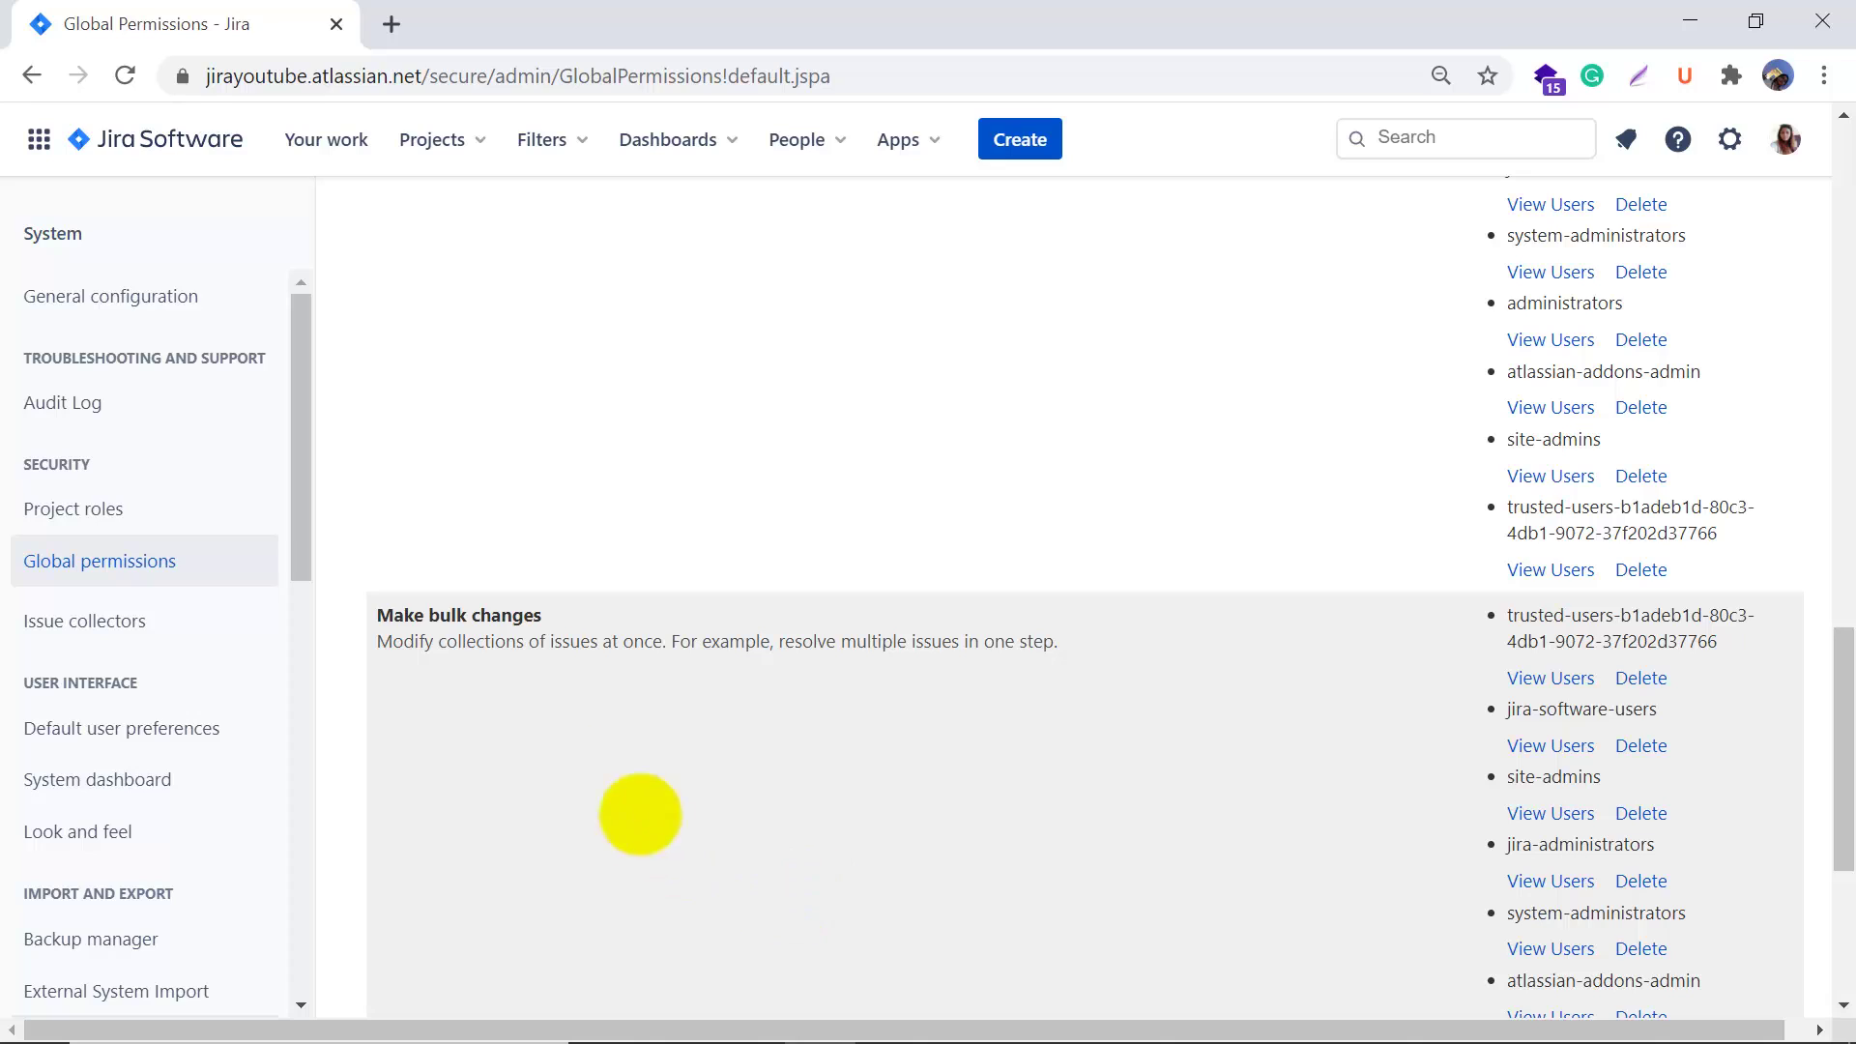
pyautogui.moveTo(379, 615); pyautogui.dragTo(577, 613)
pyautogui.click(577, 613)
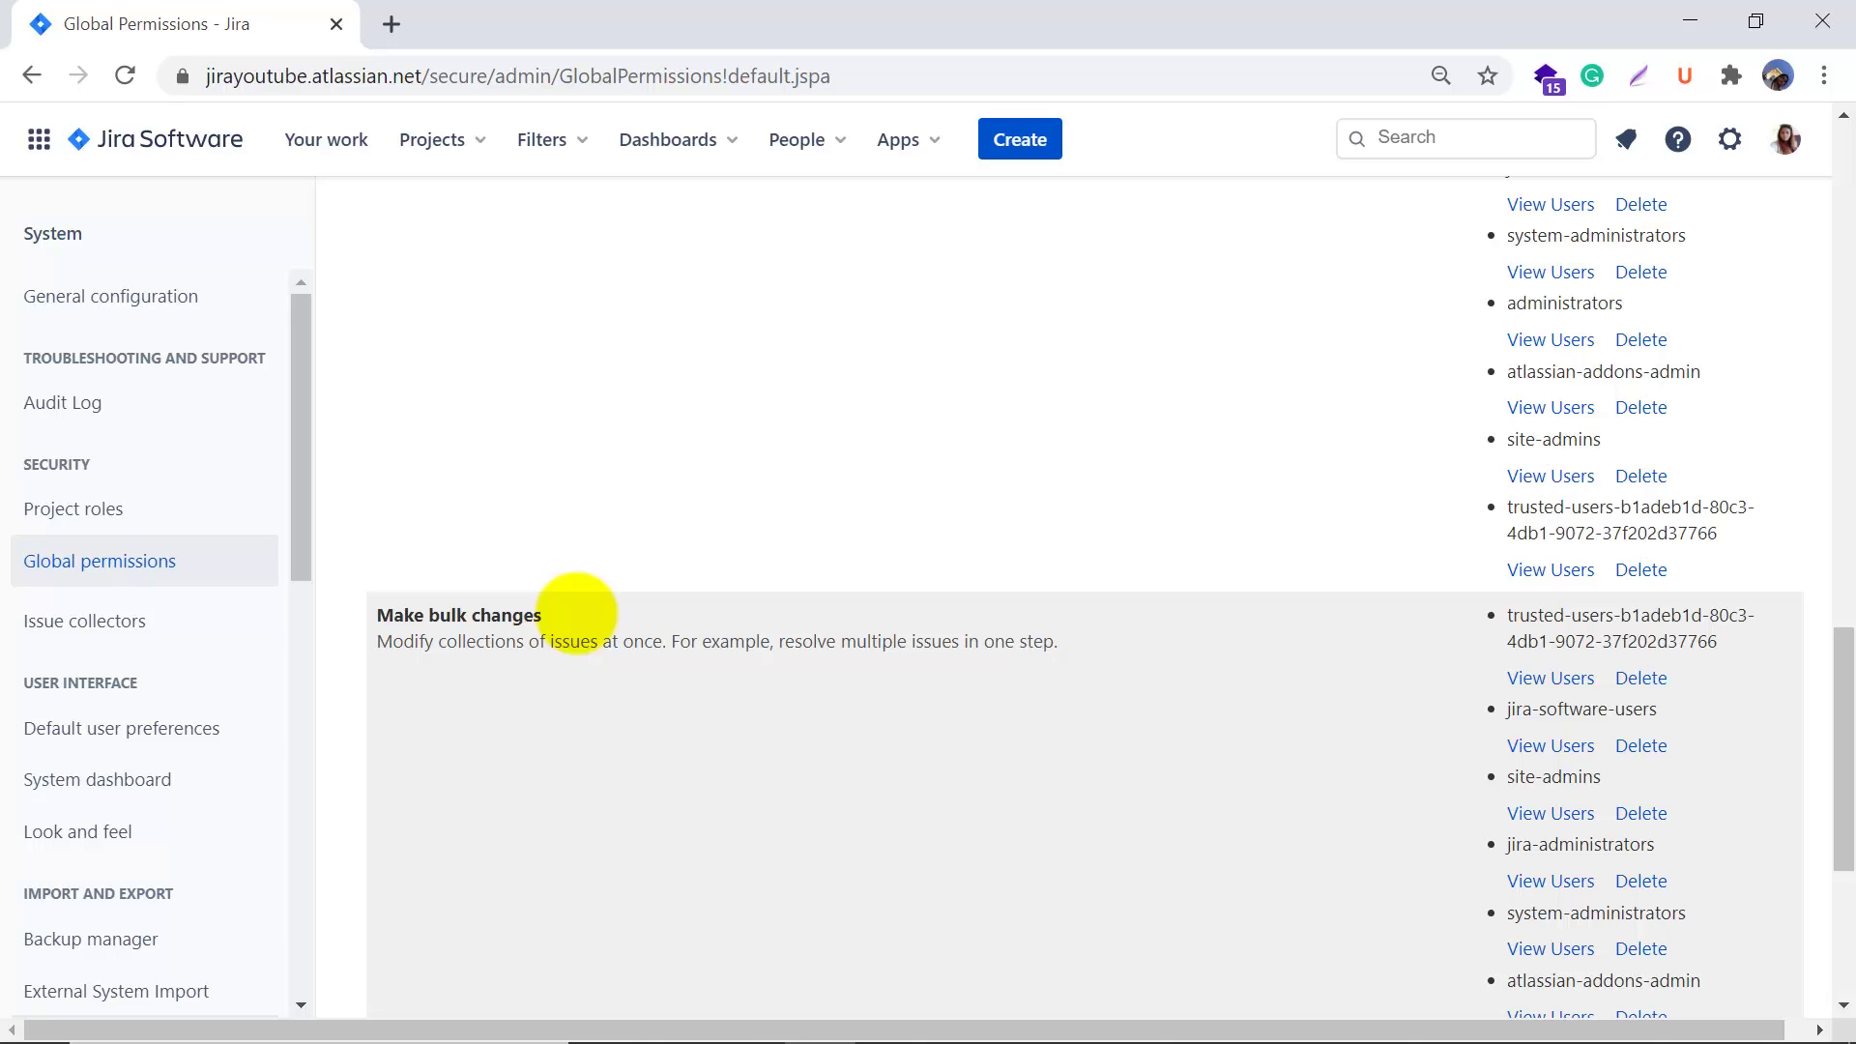
pyautogui.scroll(-5, 577, 613)
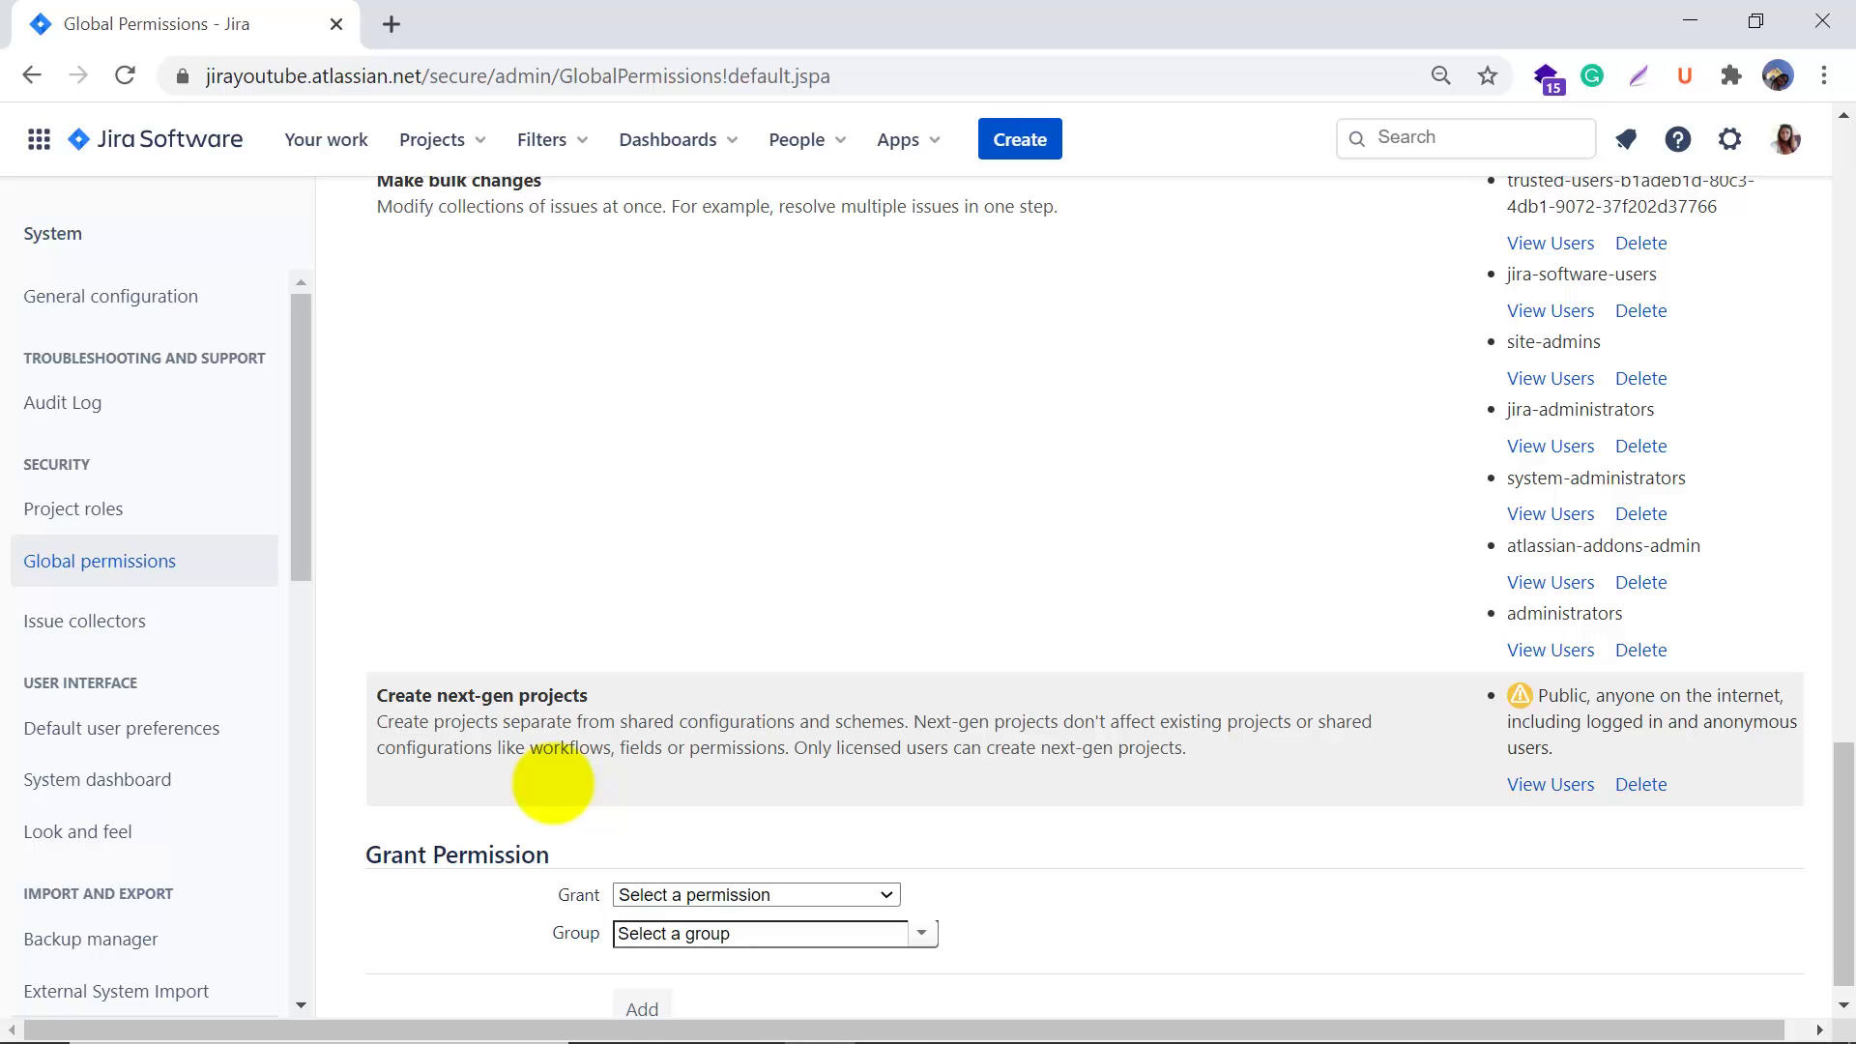
pyautogui.moveTo(1559, 695); pyautogui.dragTo(1590, 698)
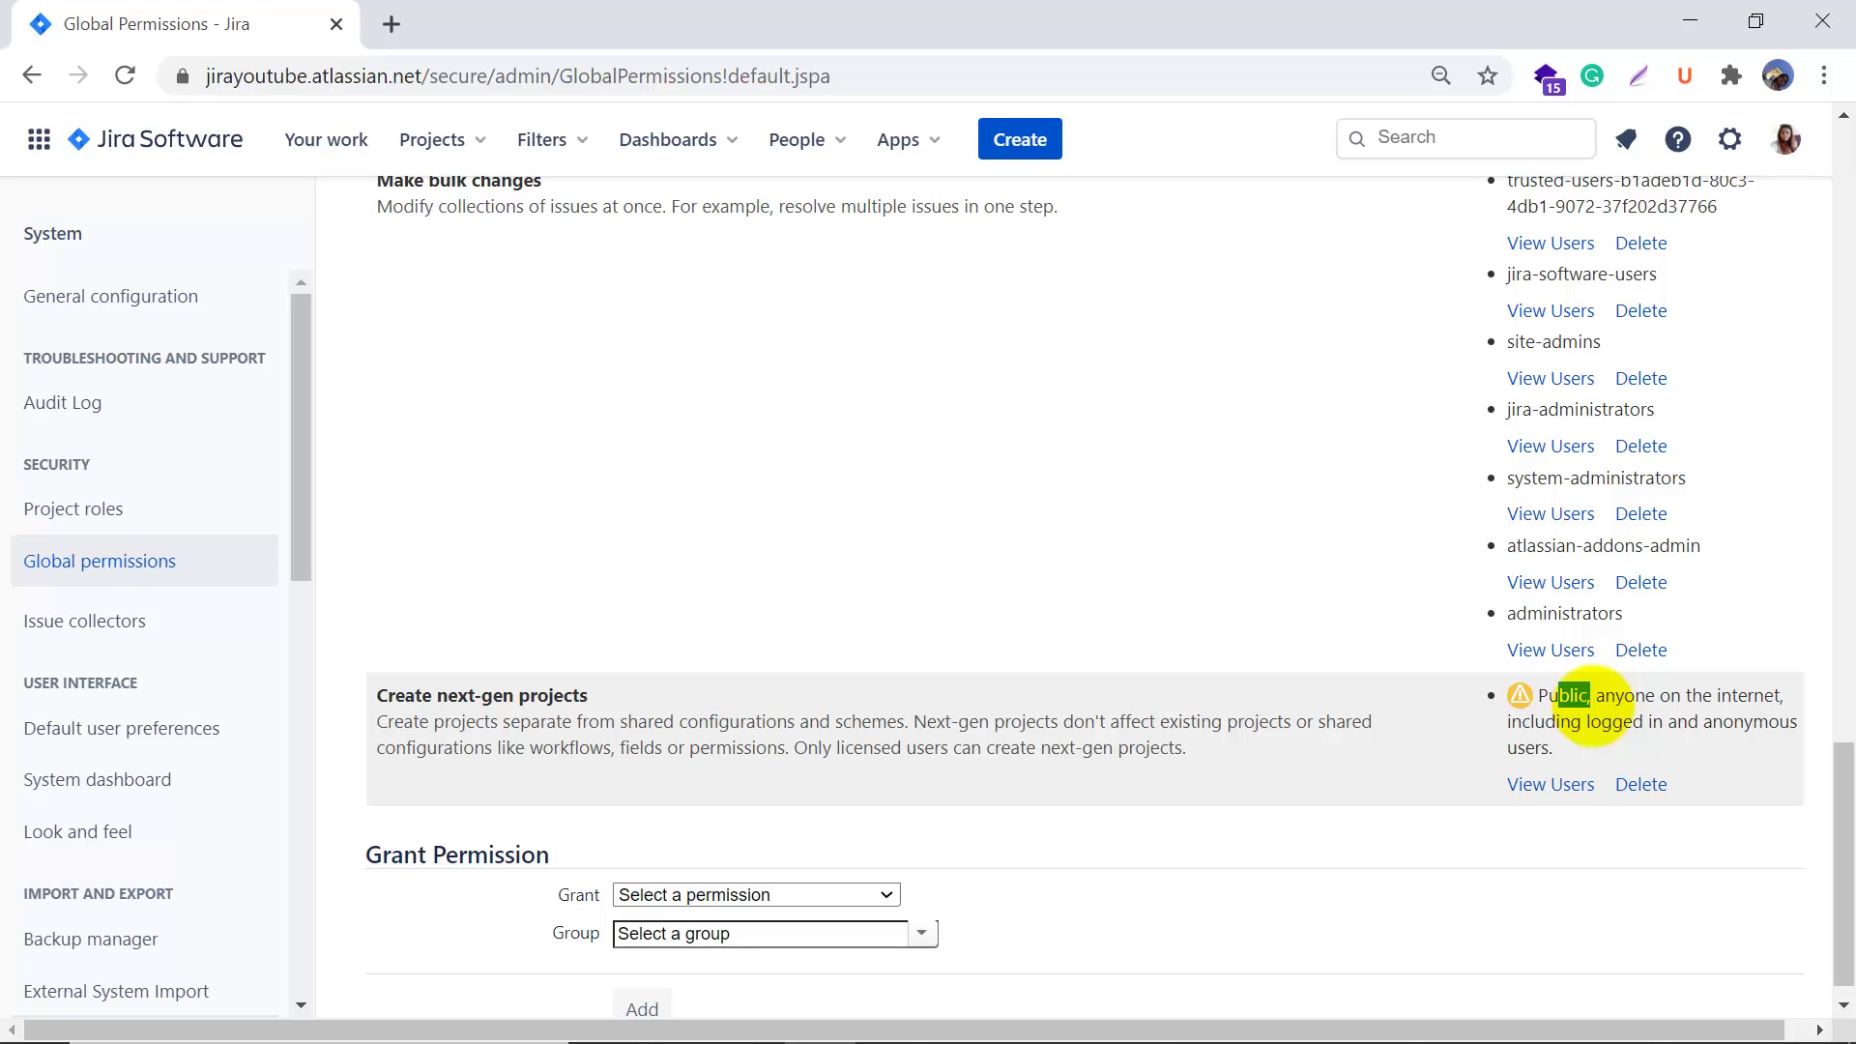
pyautogui.click(1641, 692)
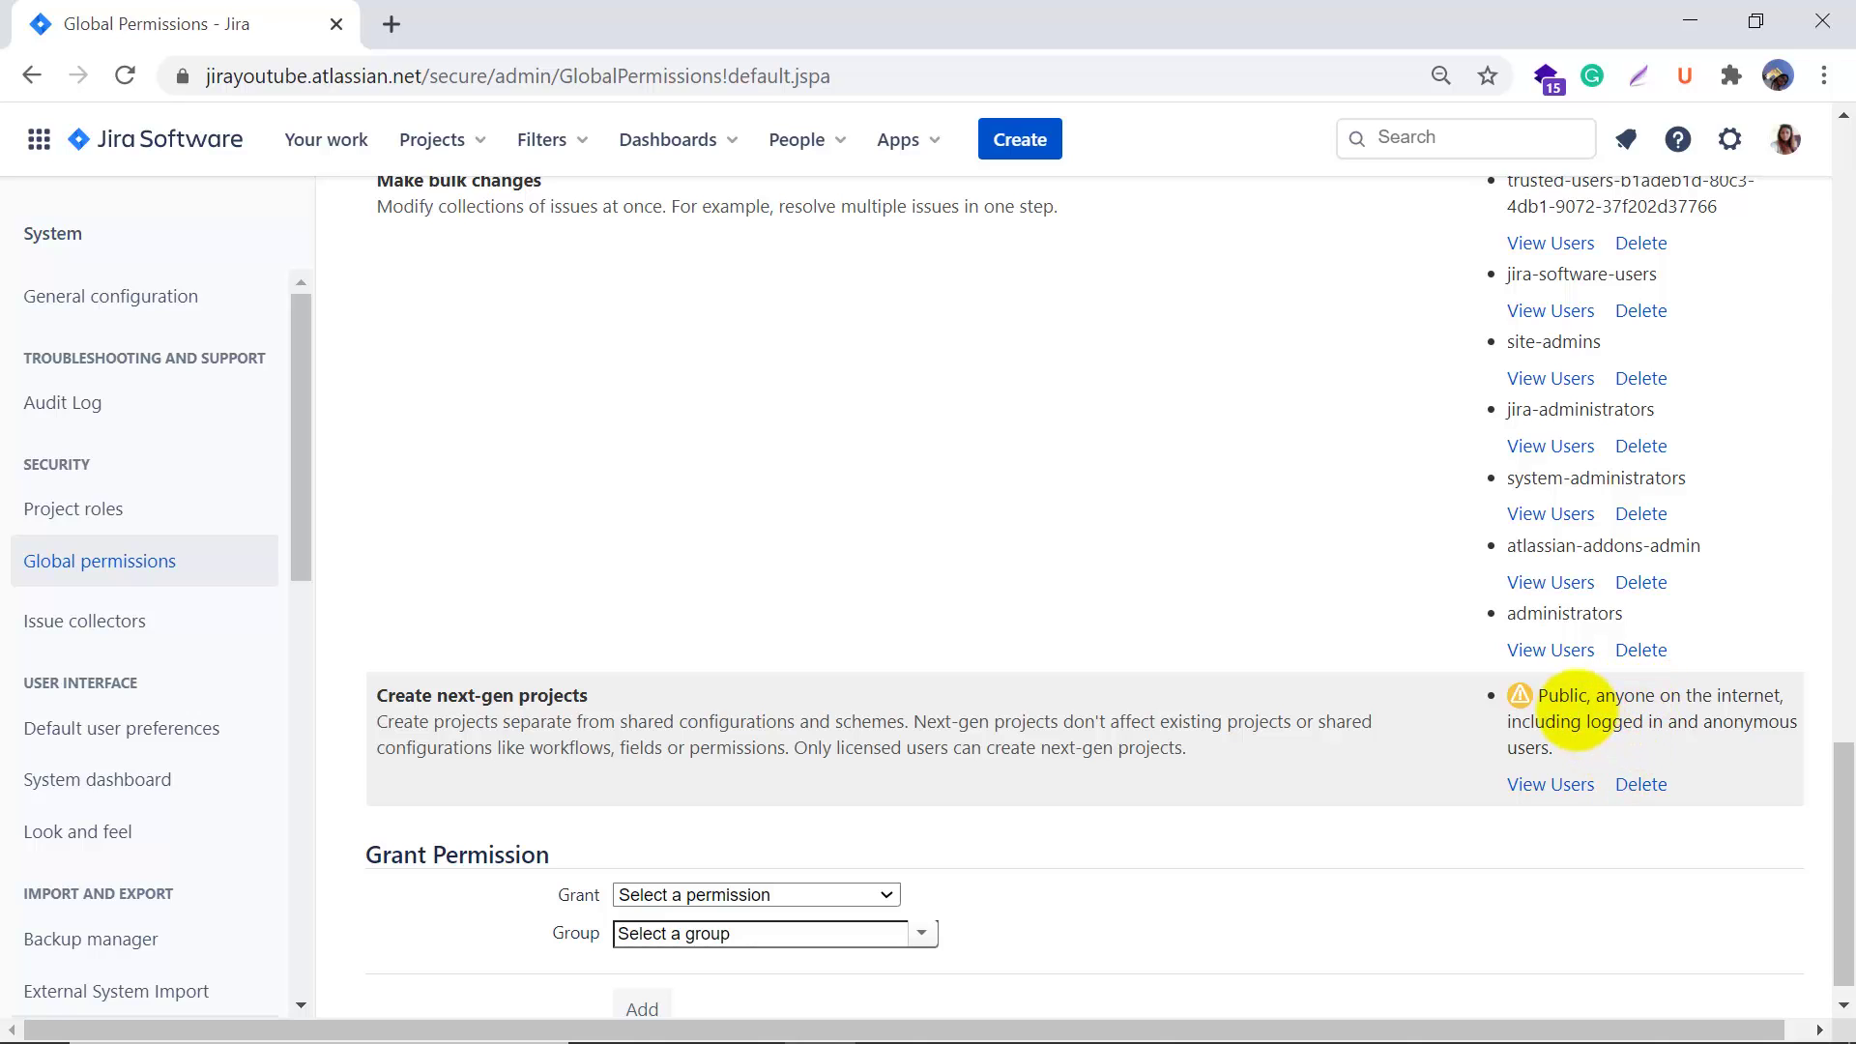
pyautogui.moveTo(1556, 699); pyautogui.dragTo(1679, 696)
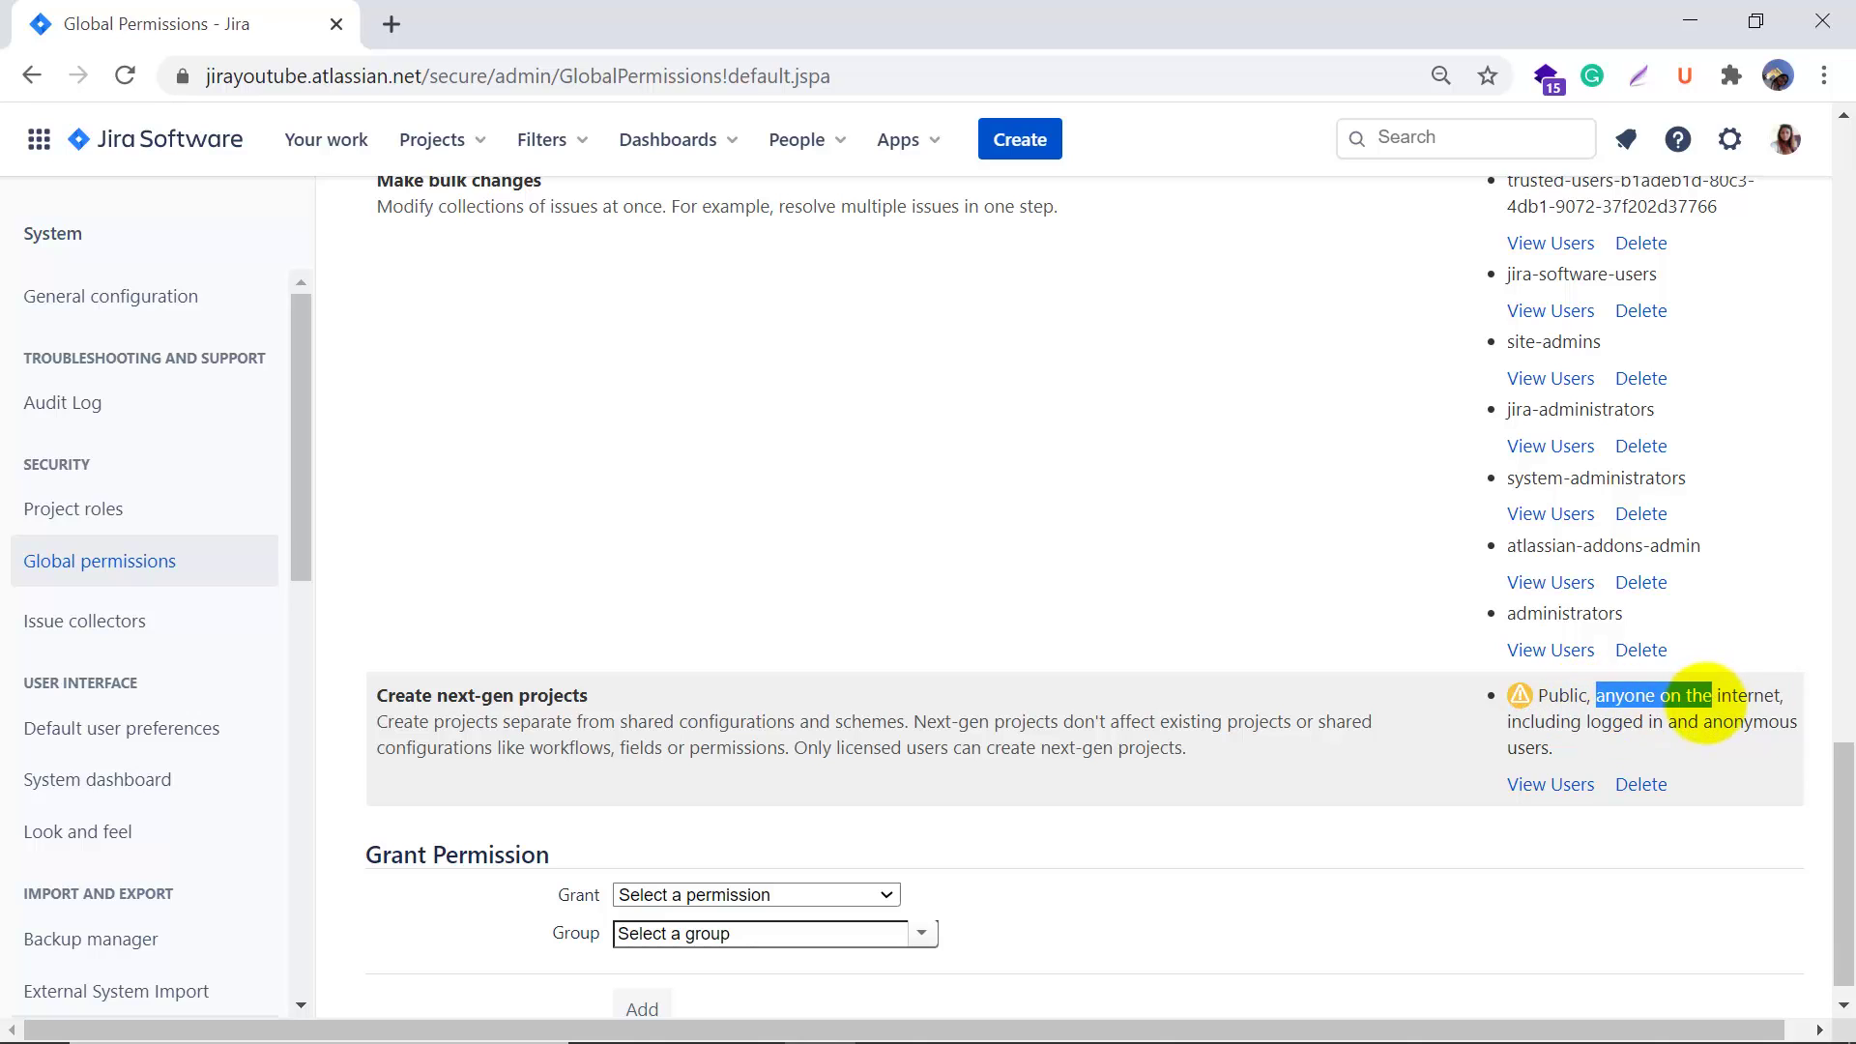
pyautogui.moveTo(1608, 745); pyautogui.dragTo(1561, 752)
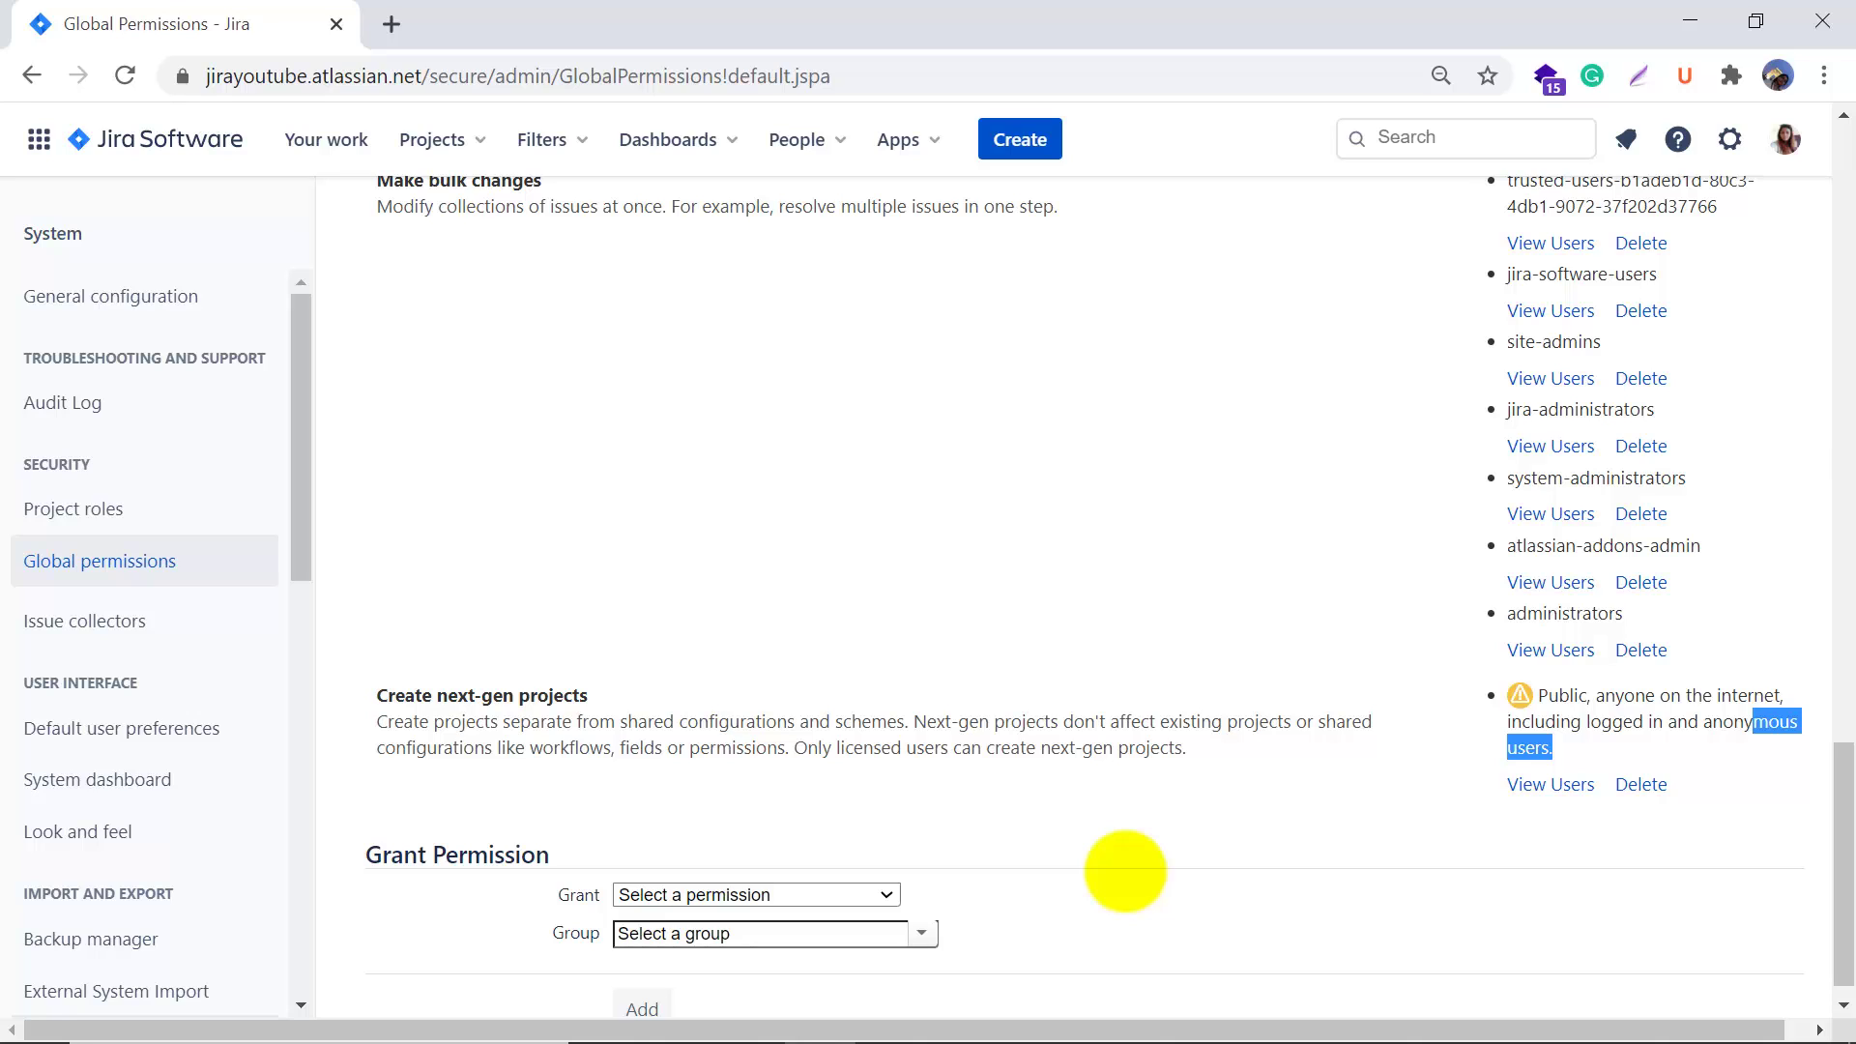
pyautogui.scroll(-1, 1118, 599)
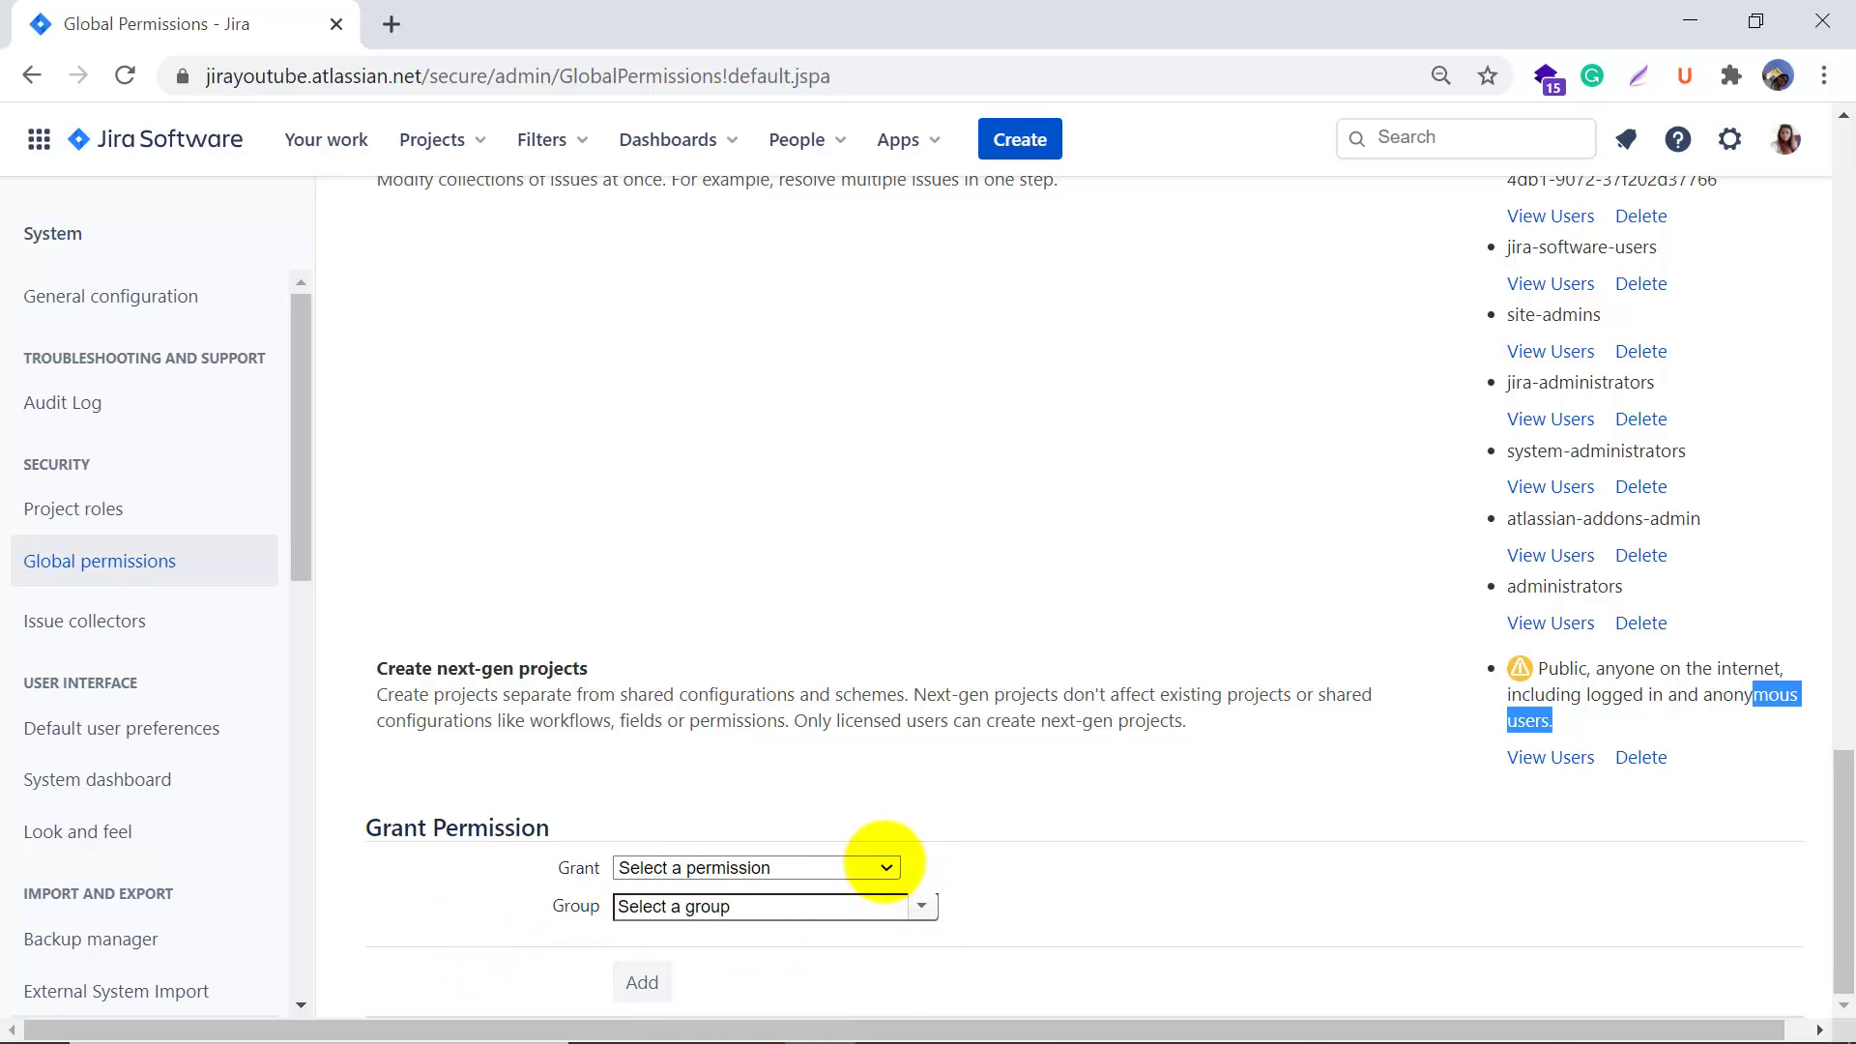
# Set Grant to 'Browse users and groups' and Group to 'atlassian-addons-admin' in Grant Permission
pyautogui.click(884, 865)
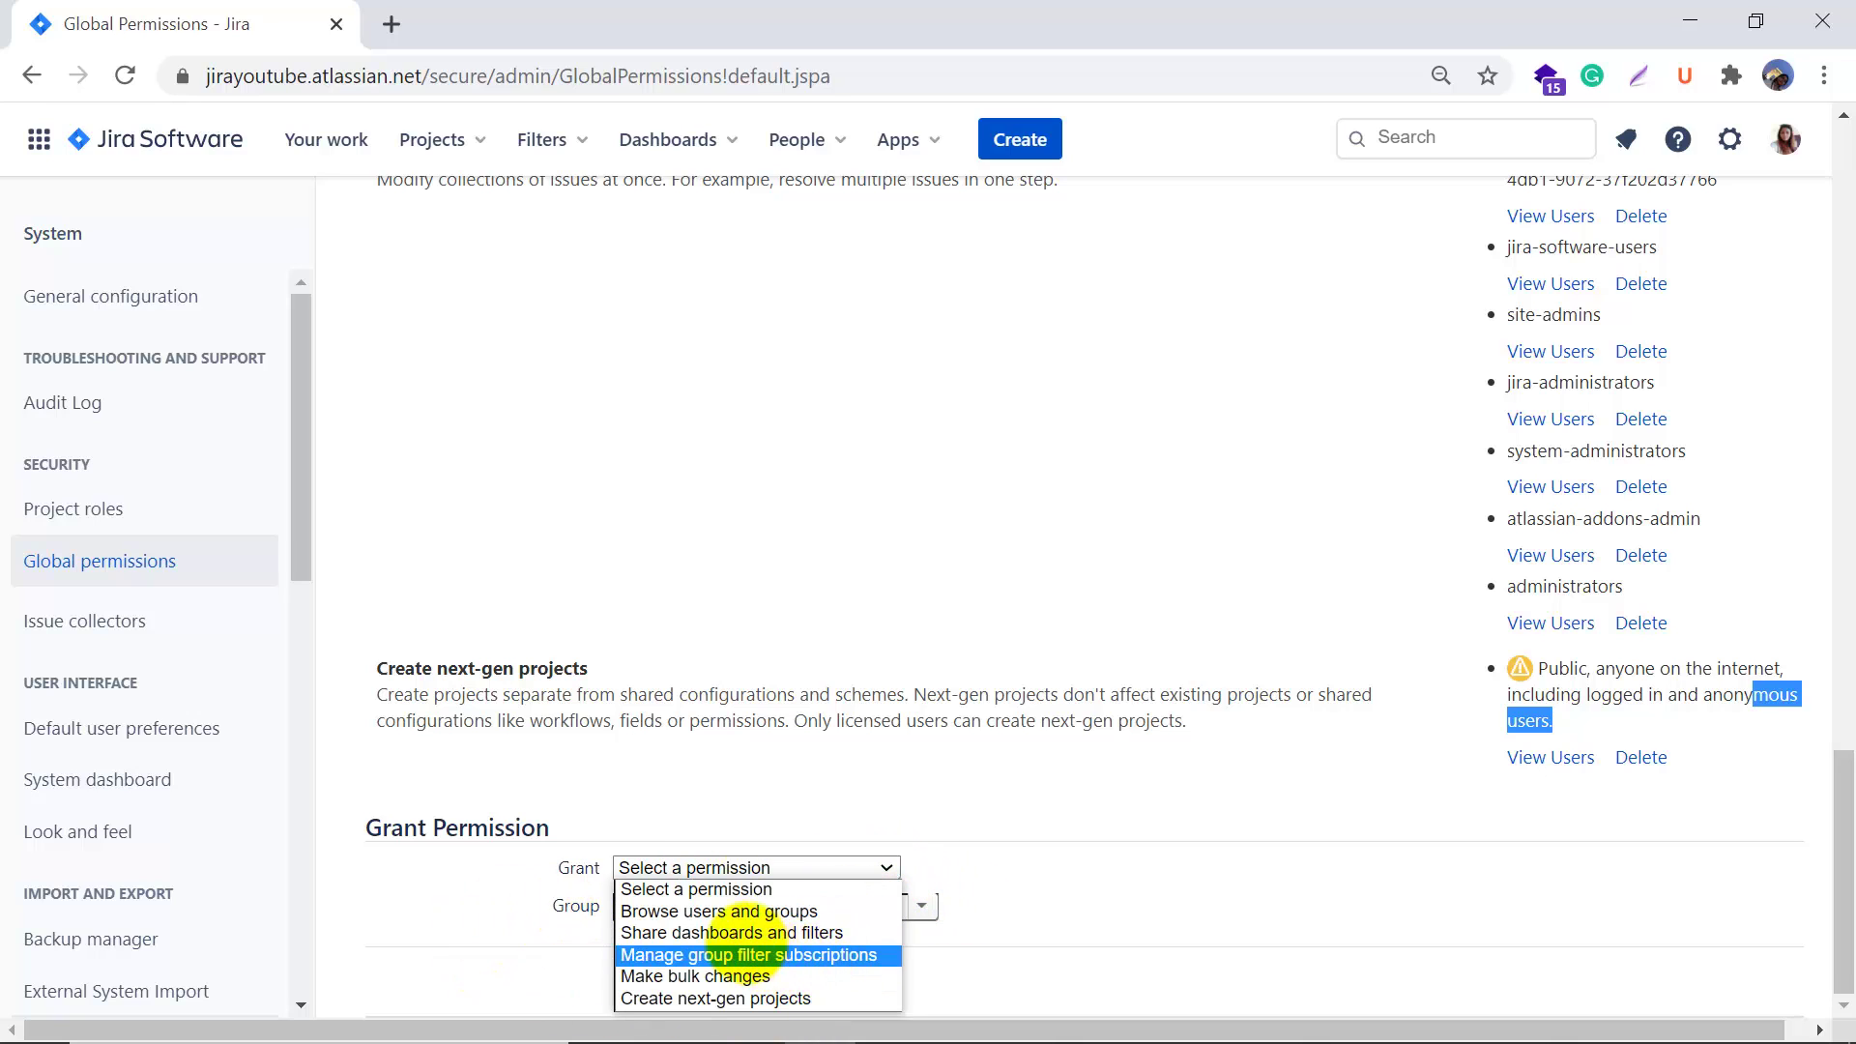
pyautogui.click(638, 912)
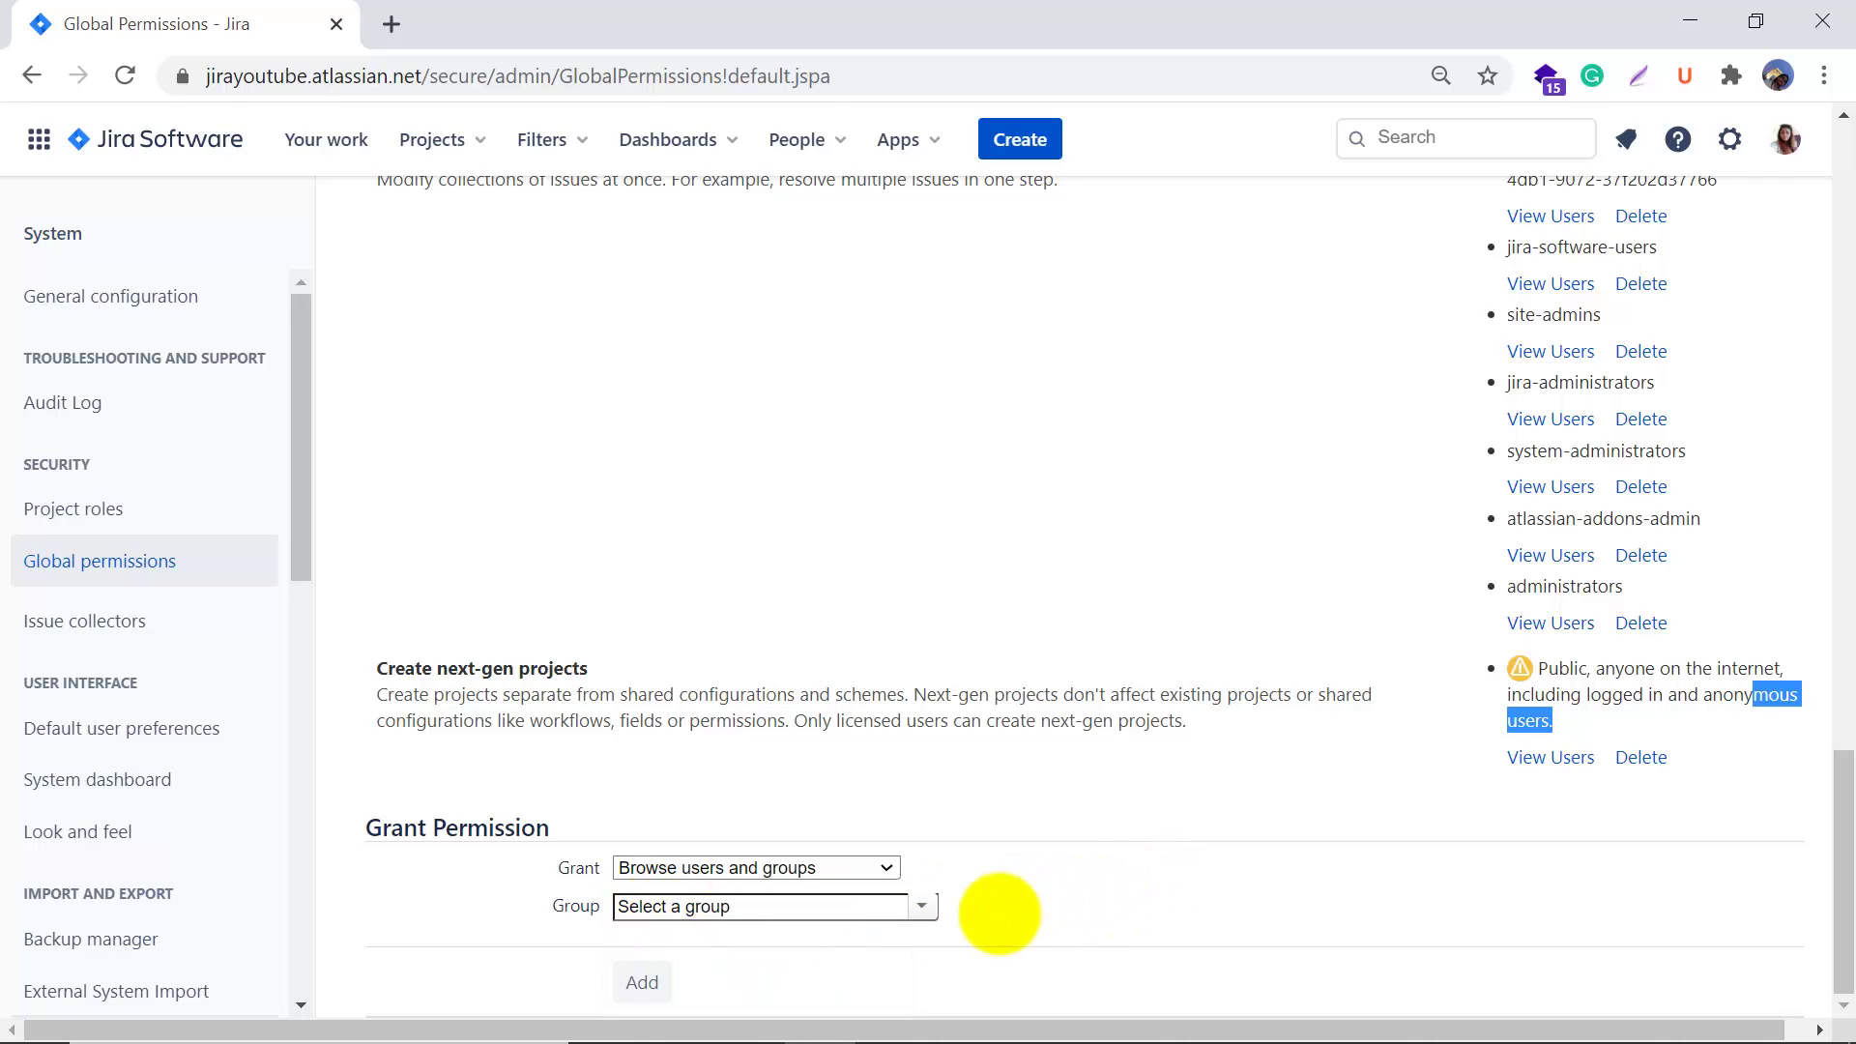
pyautogui.click(922, 907)
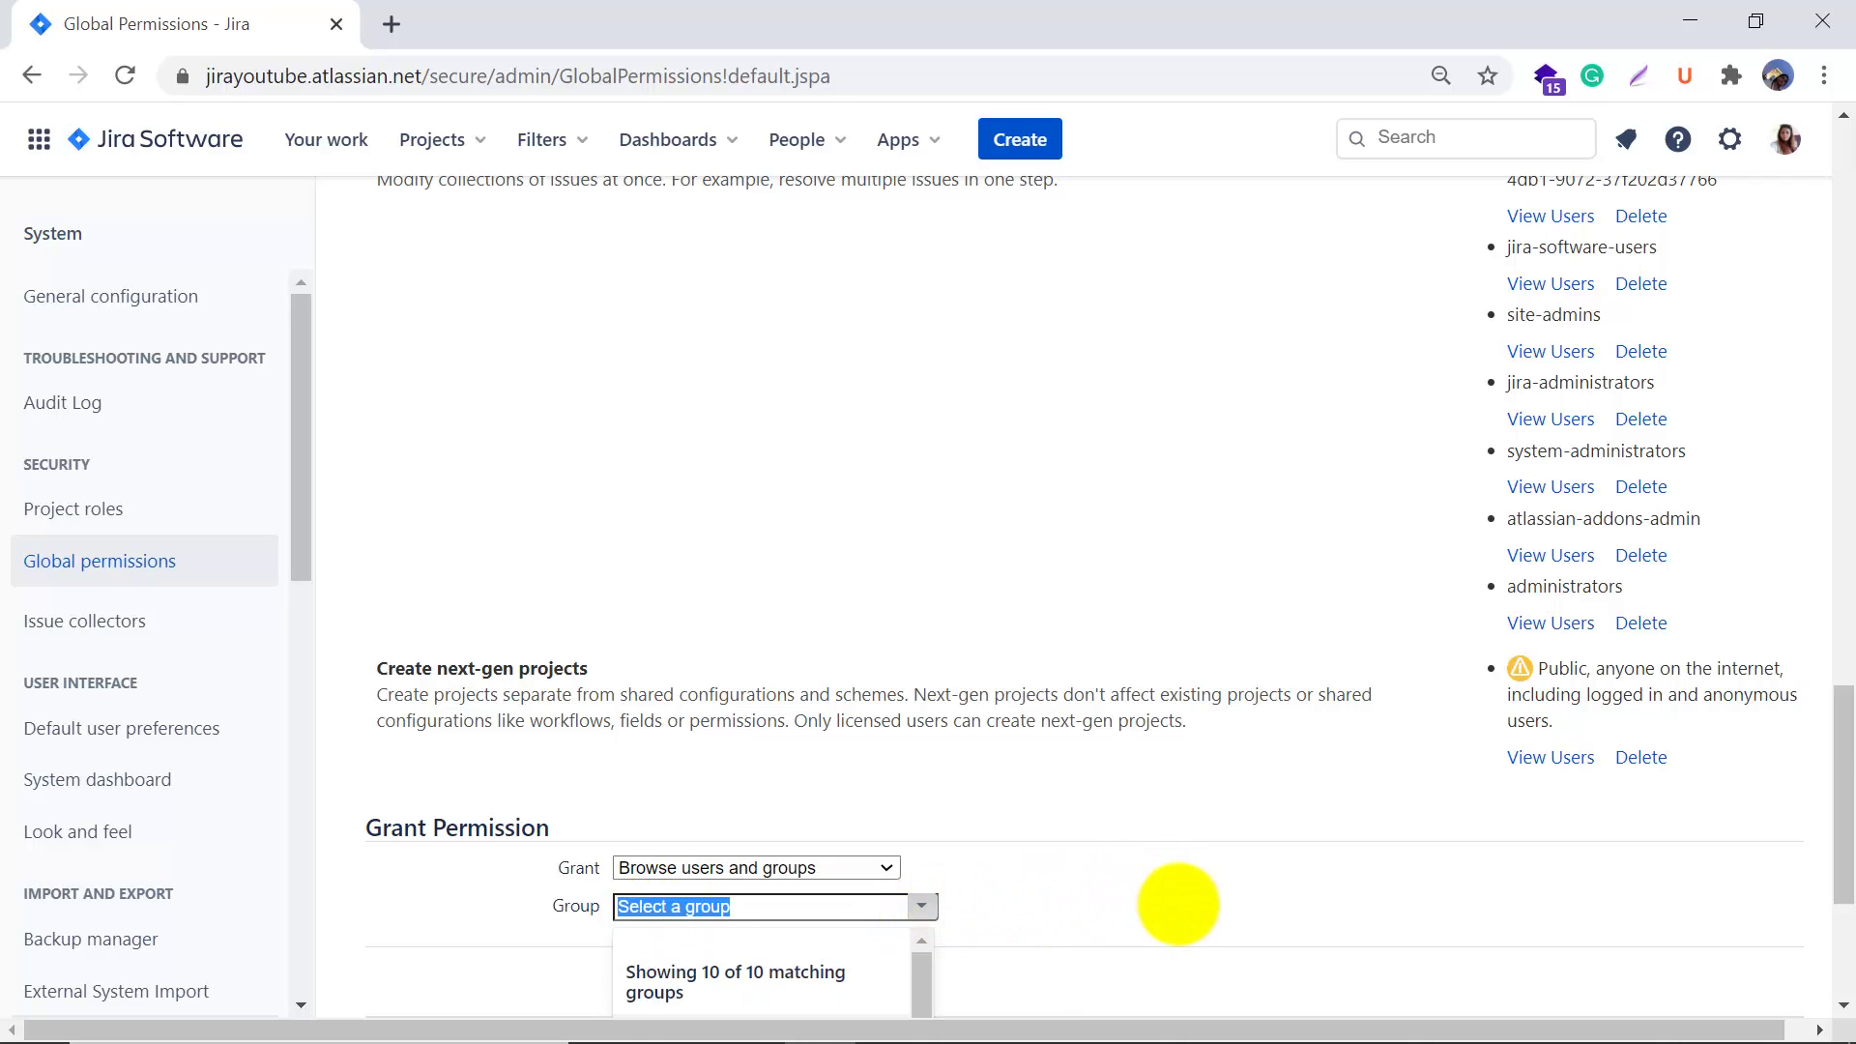
pyautogui.scroll(-4, 1180, 903)
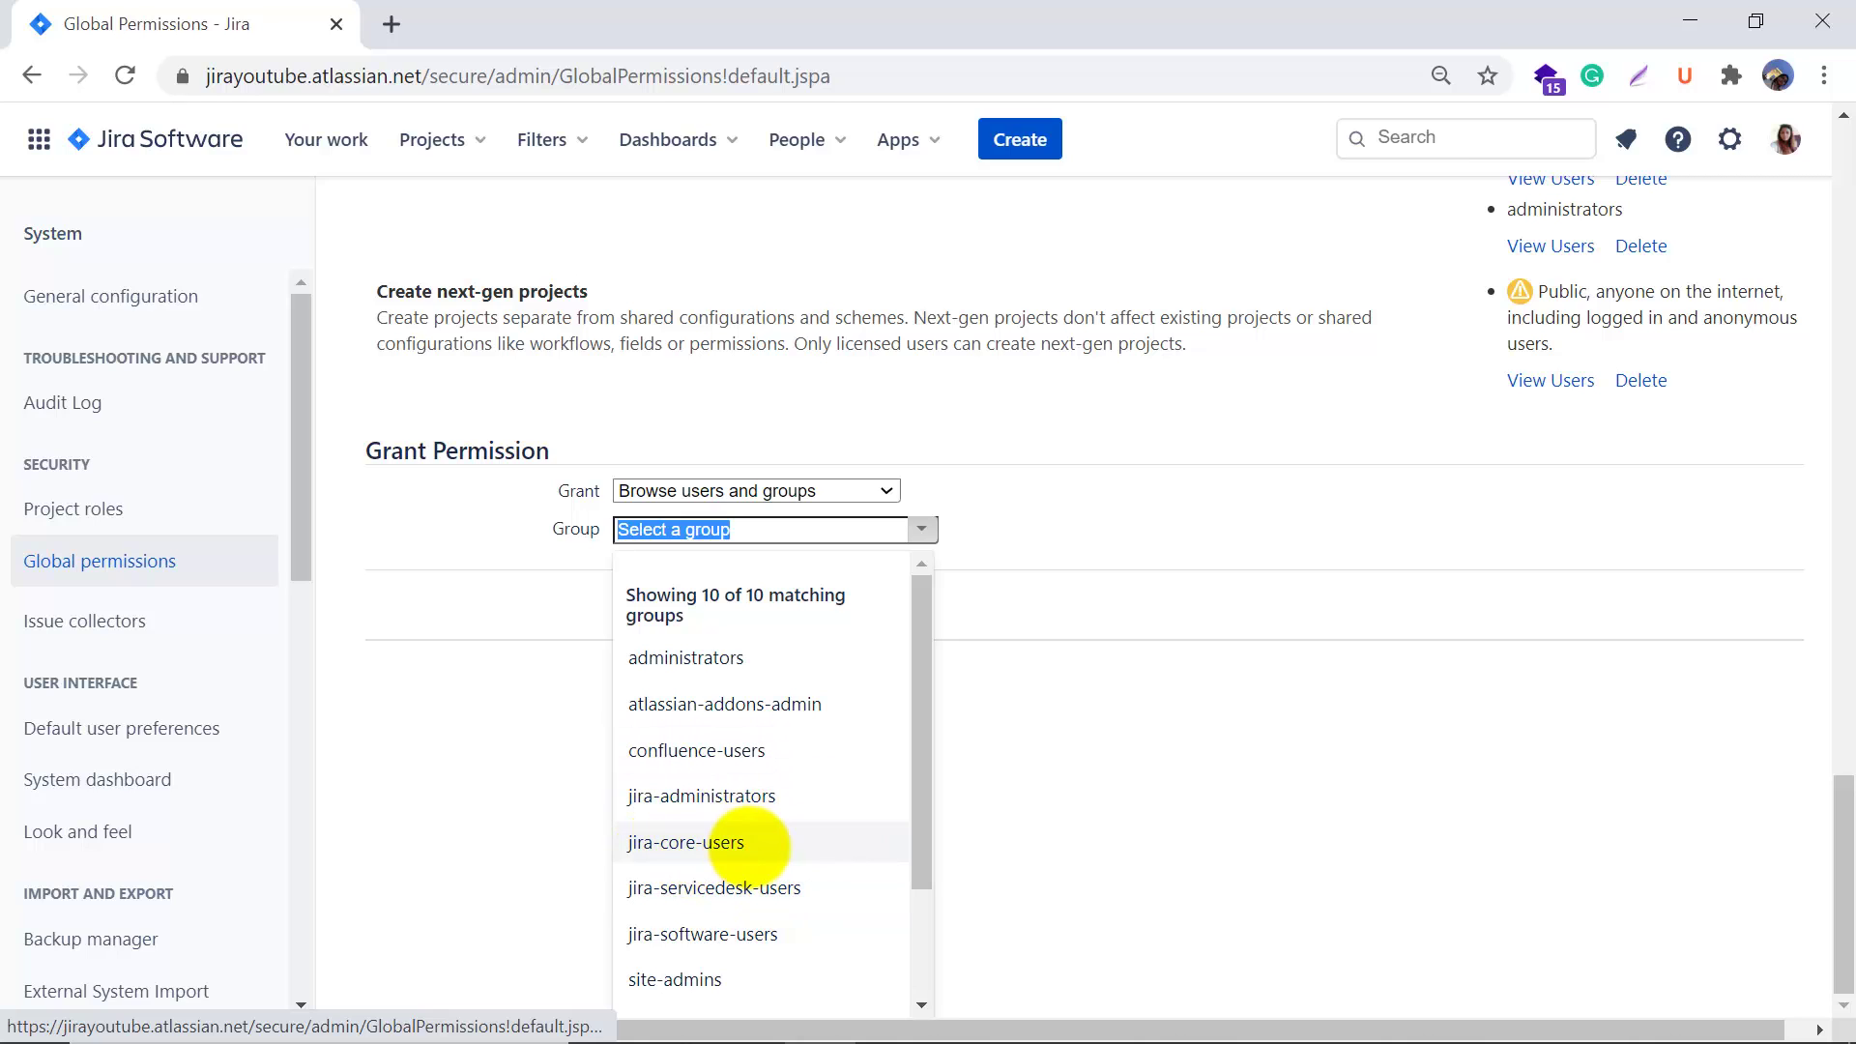
pyautogui.scroll(-2, 793, 822)
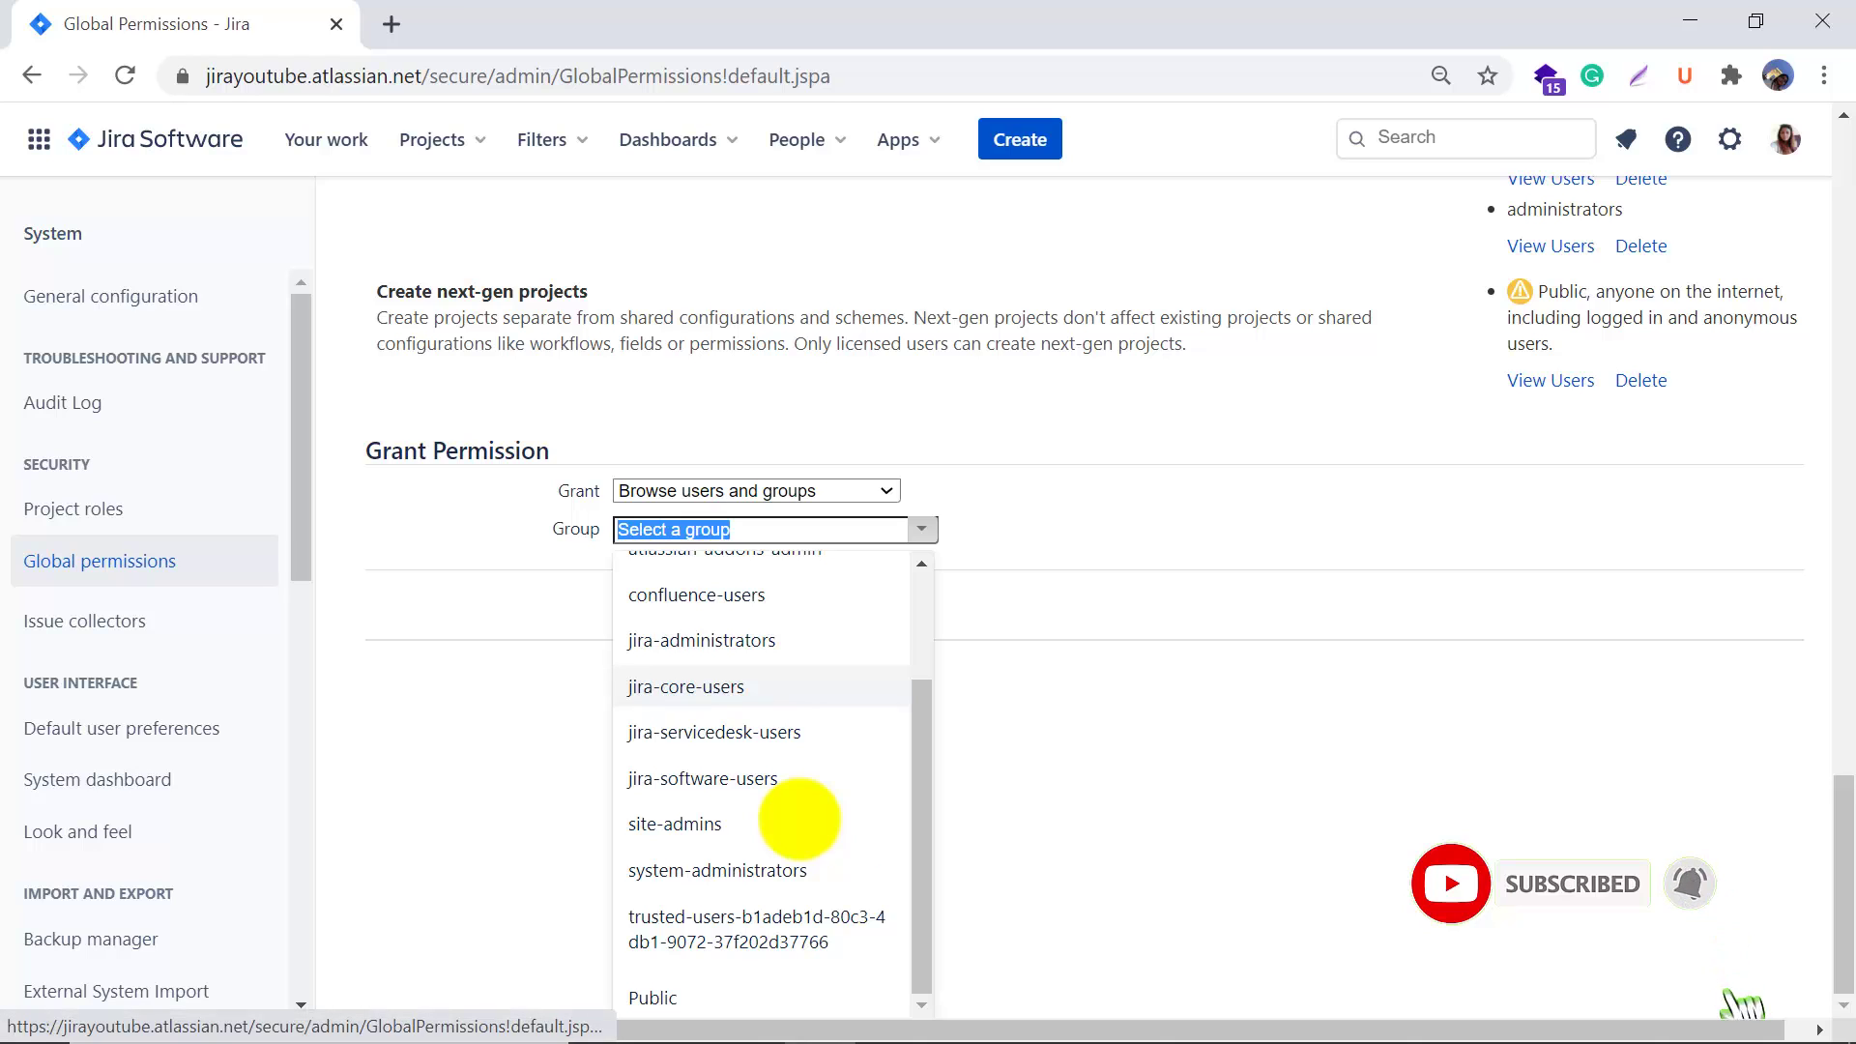
pyautogui.scroll(3, 802, 818)
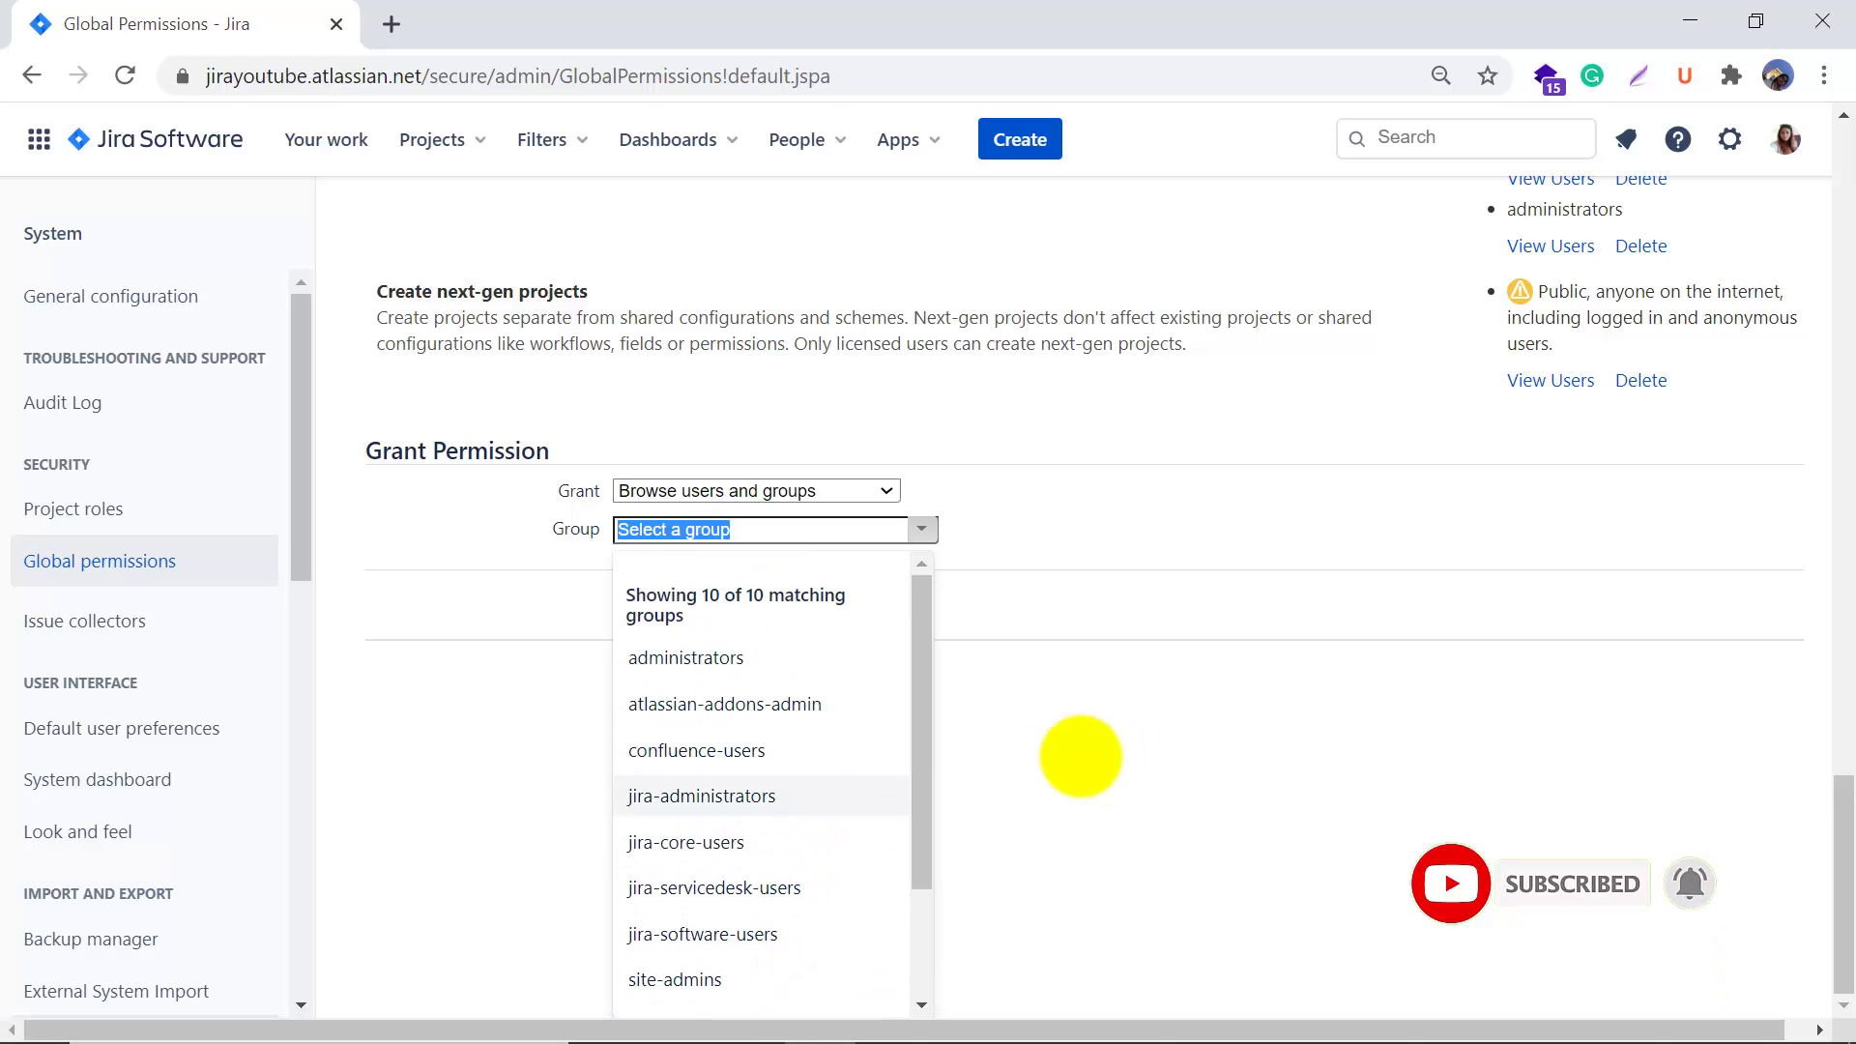
pyautogui.click(783, 704)
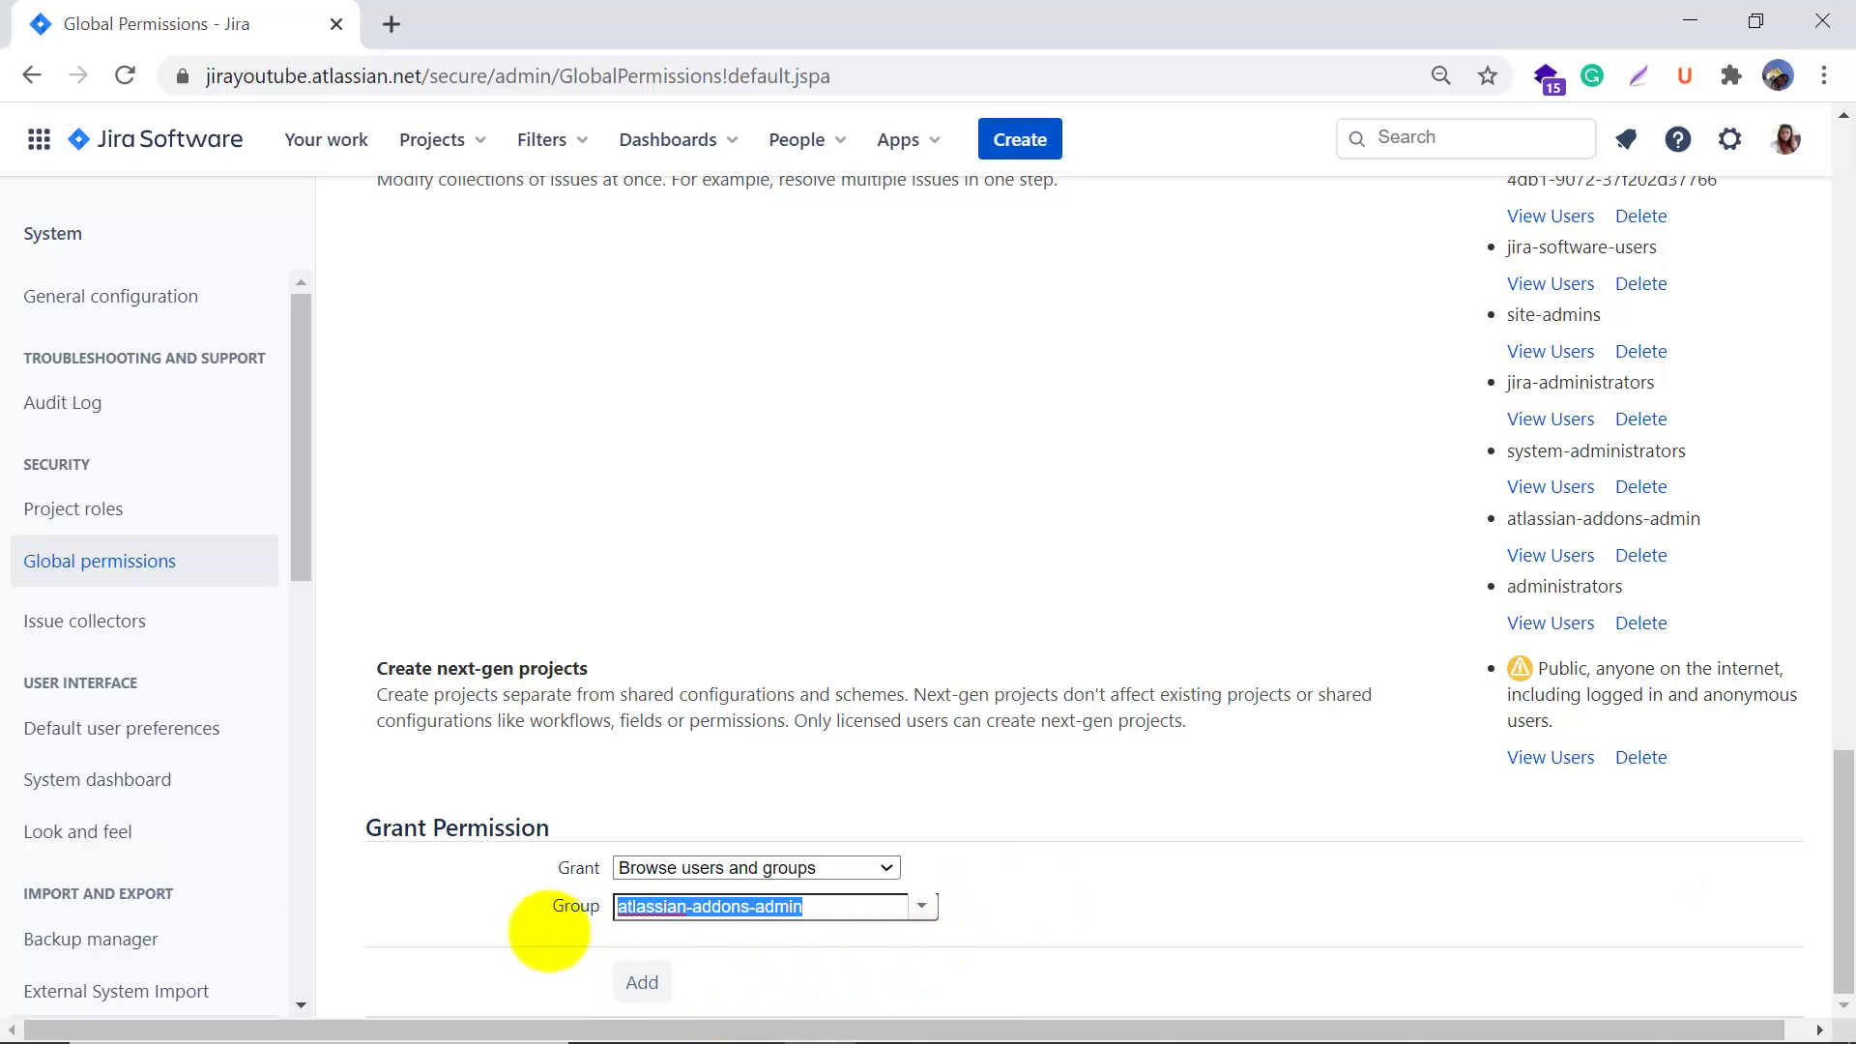
pyautogui.click(507, 966)
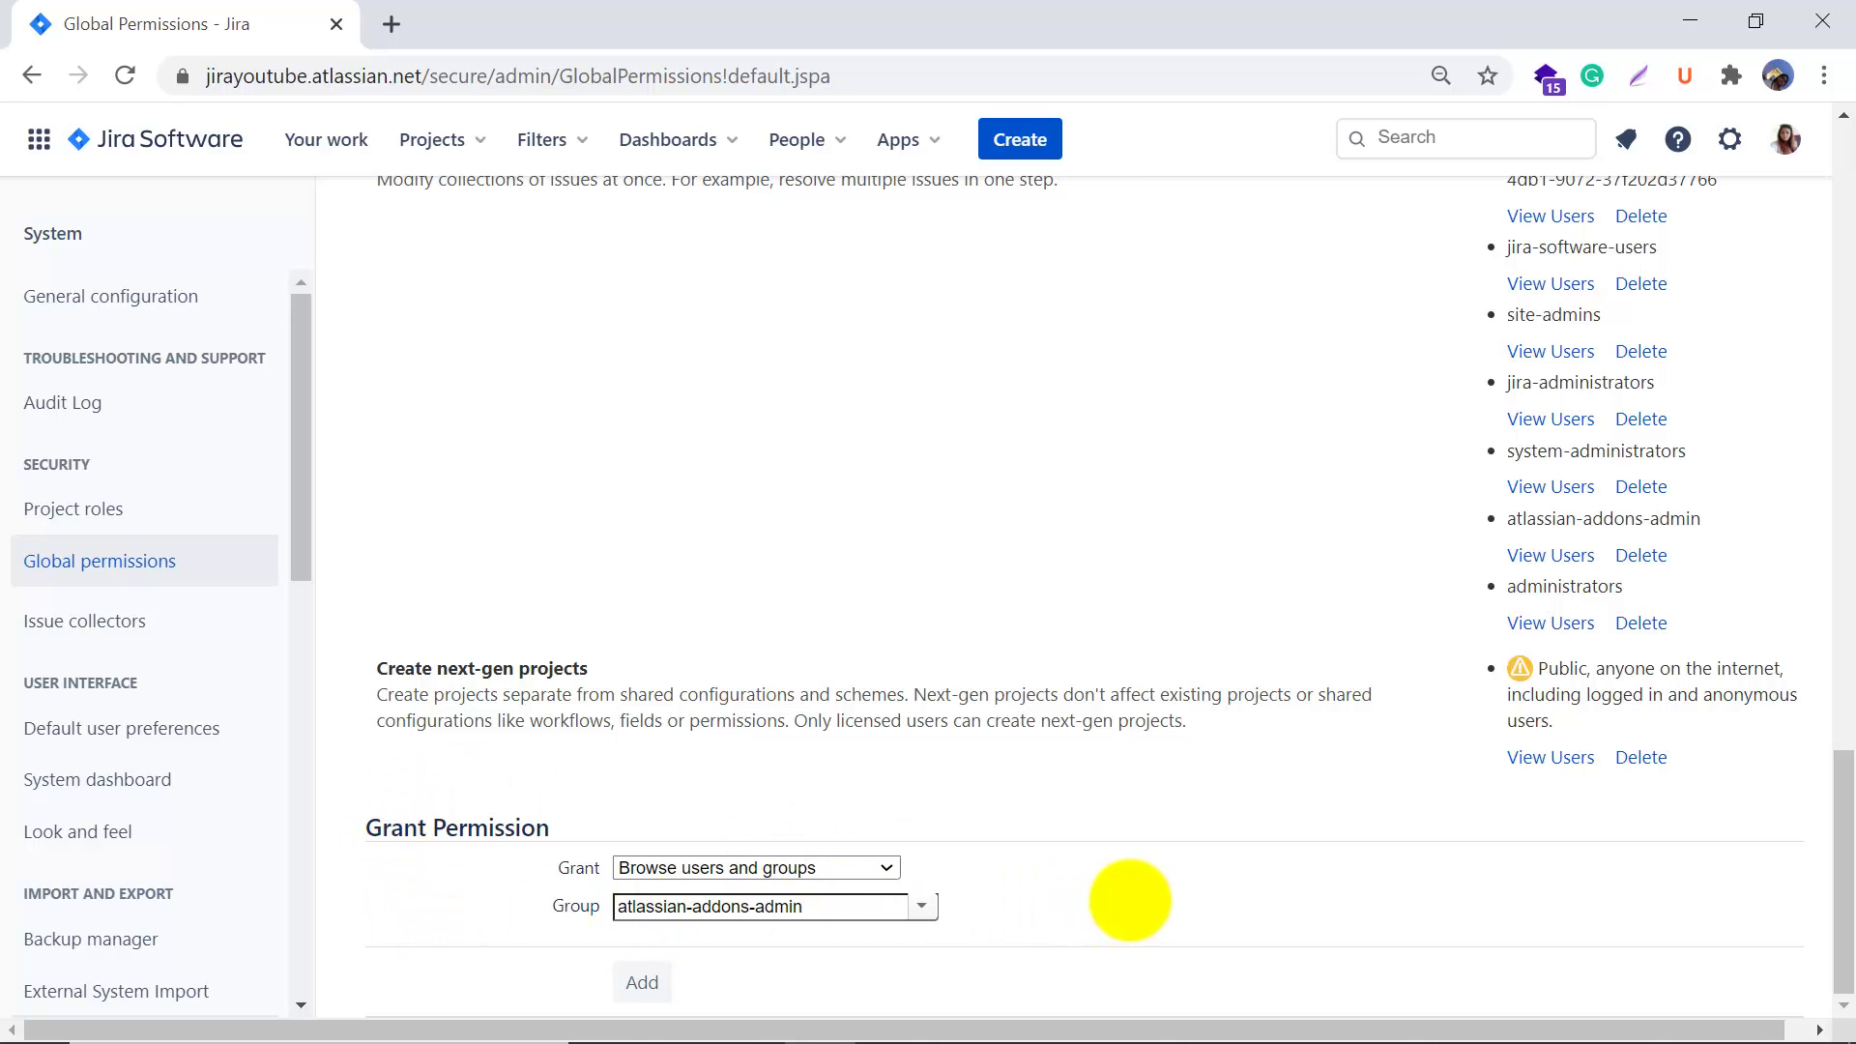
# Start deleting atlassian-addons-admin from Manage group filter subscriptions, then cancel the deletion
pyautogui.scroll(4, 1129, 900)
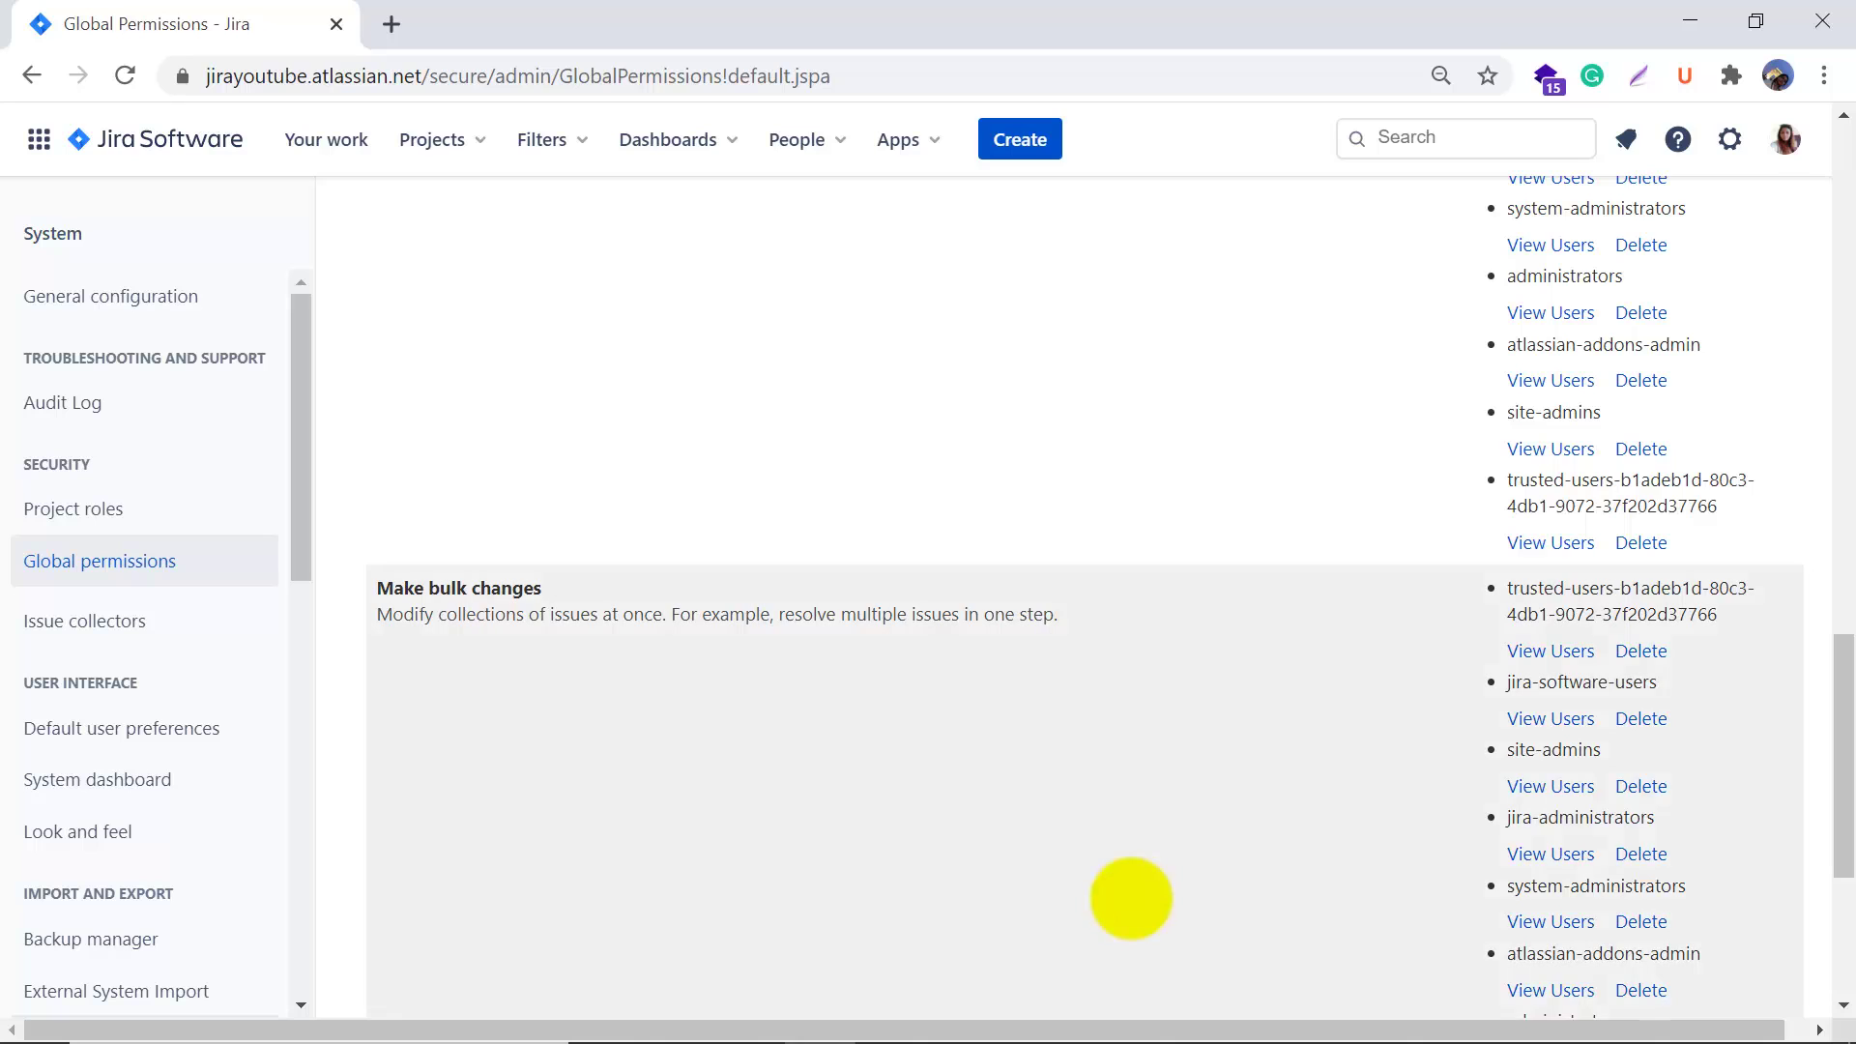
pyautogui.scroll(-4, 1170, 859)
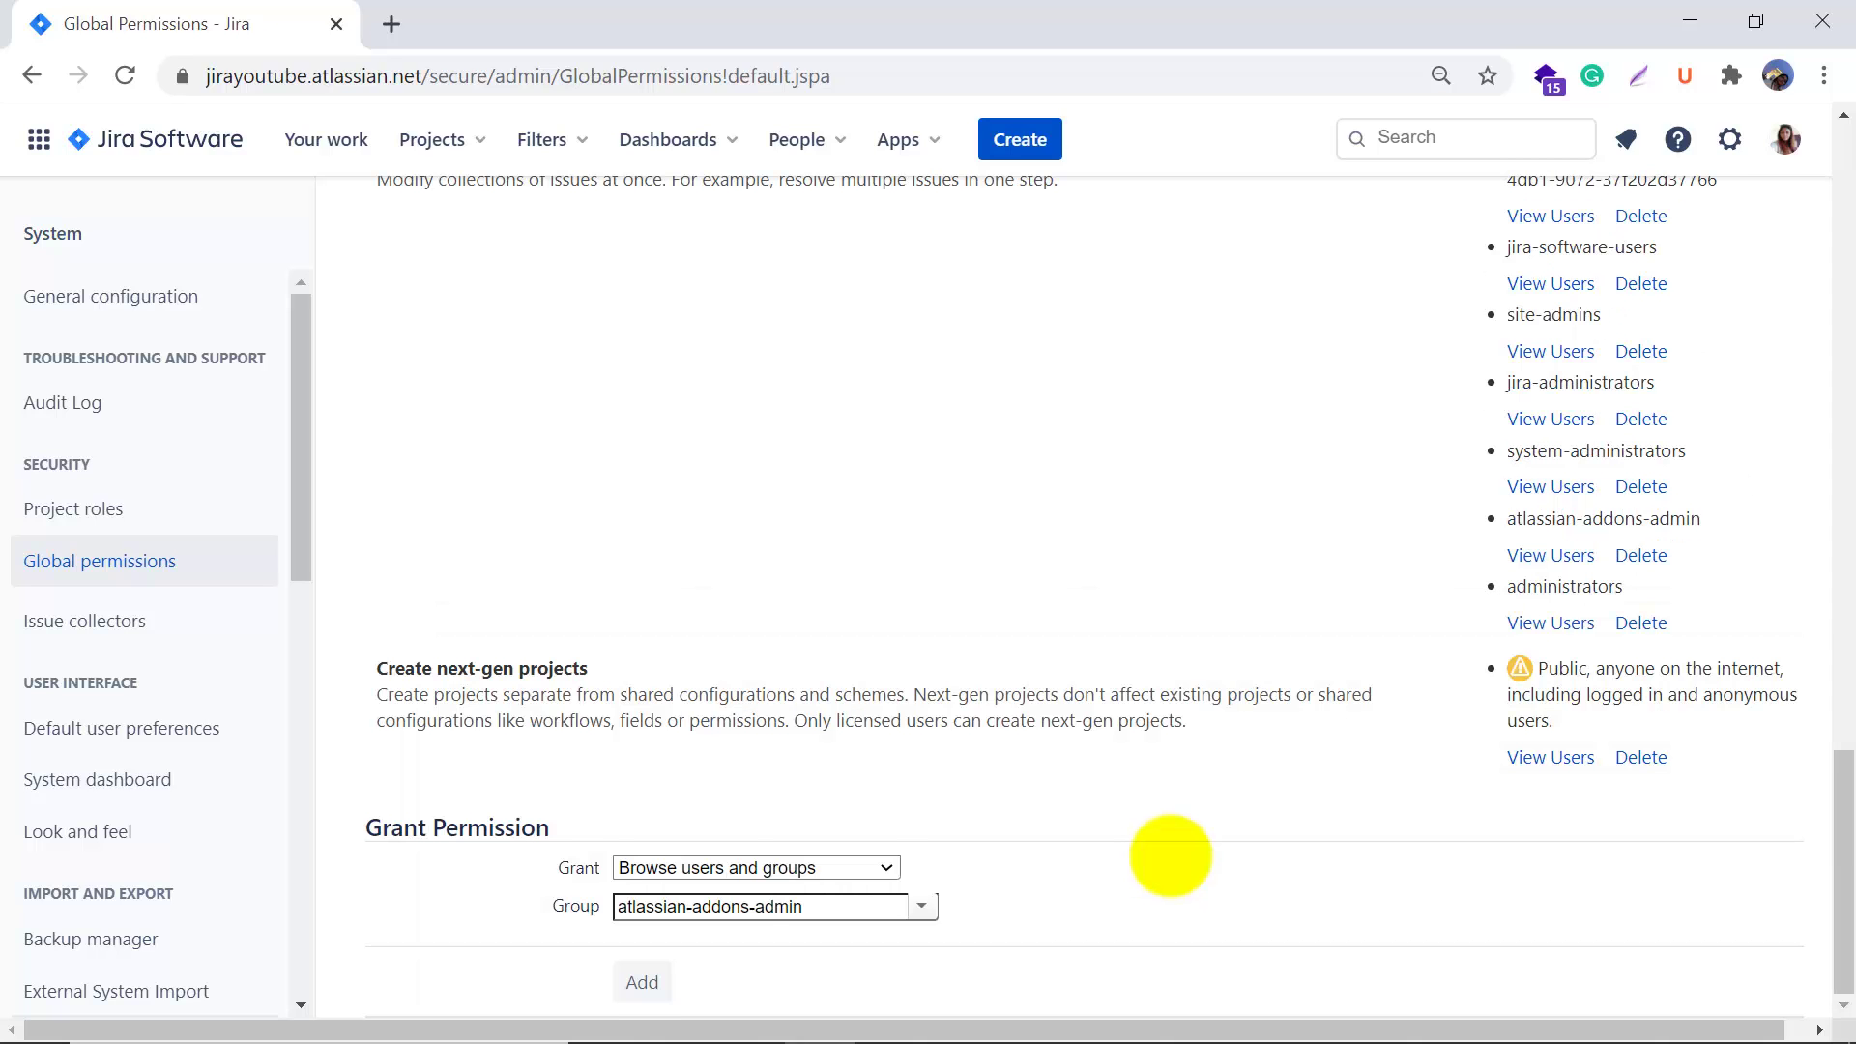
pyautogui.scroll(3, 1170, 856)
pyautogui.scroll(3, 1169, 855)
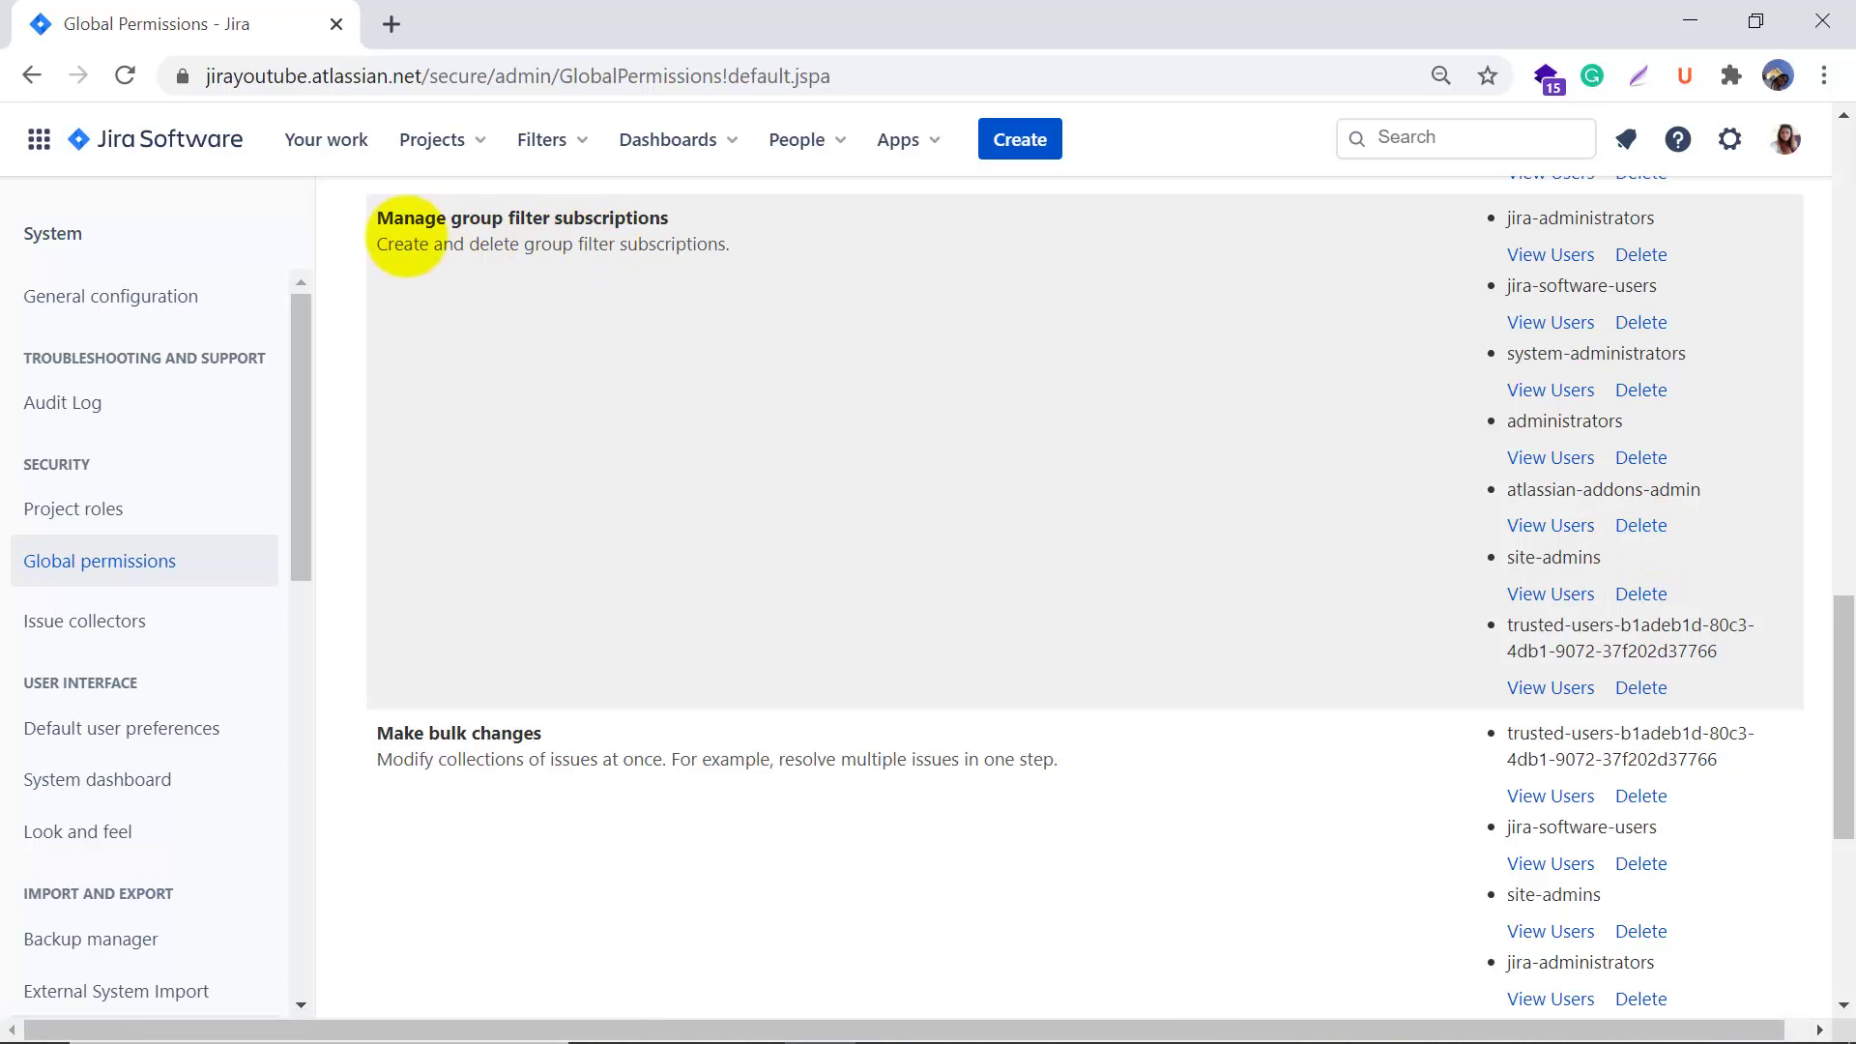
pyautogui.moveTo(407, 239); pyautogui.dragTo(610, 263)
pyautogui.click(615, 273)
pyautogui.click(1640, 525)
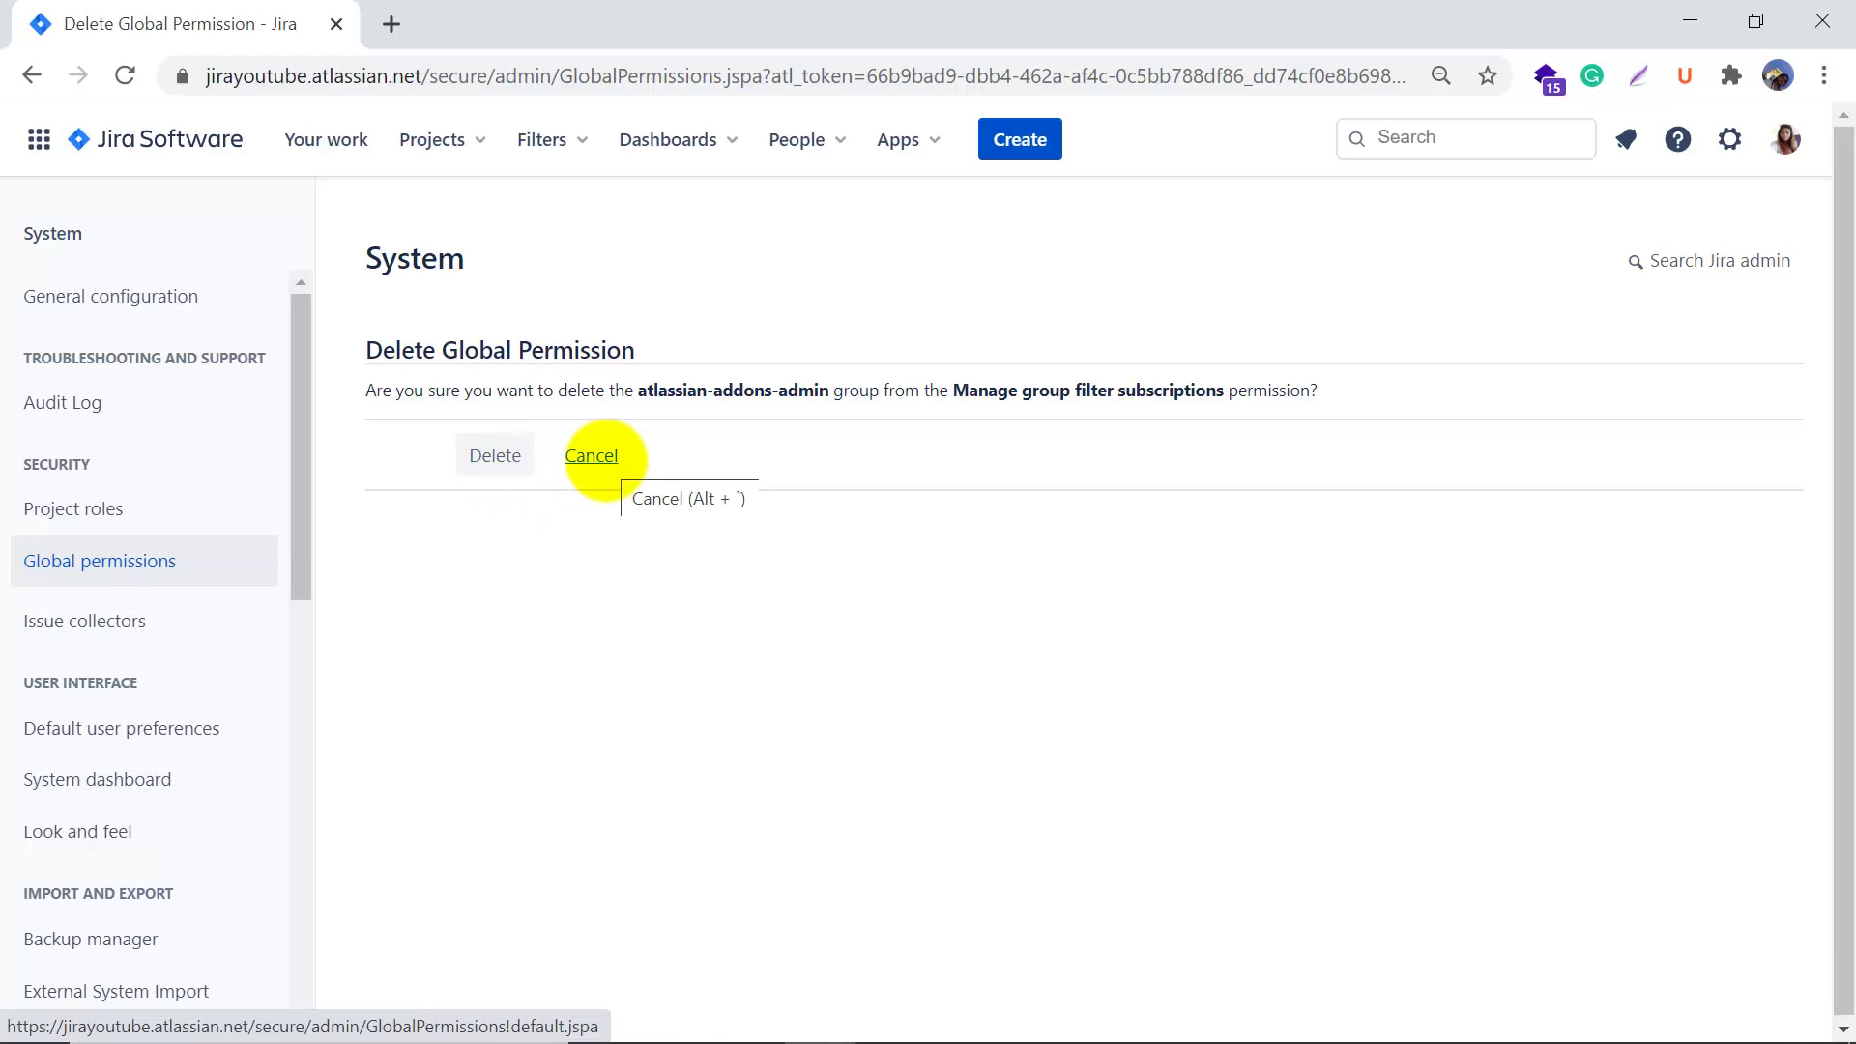
pyautogui.click(605, 459)
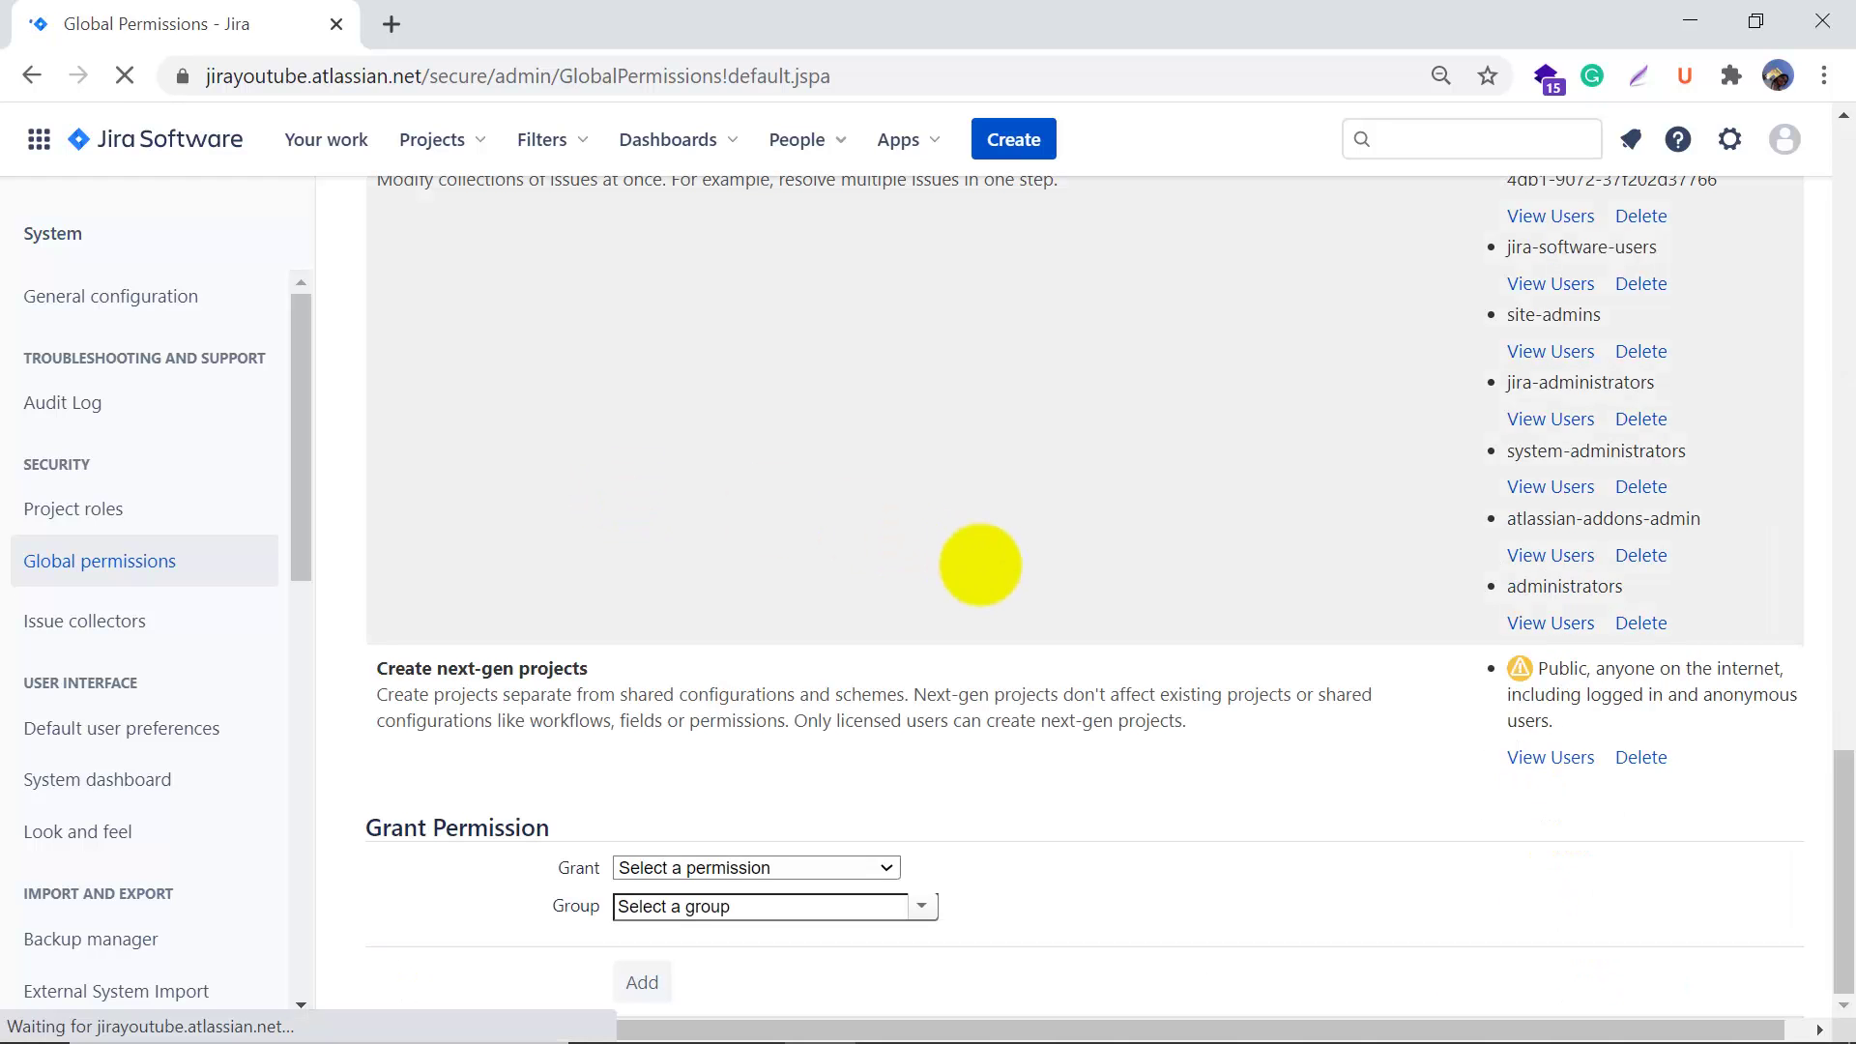
# Scroll through Global Permissions, then advance the slides from Use Case to Questions For You
pyautogui.scroll(10, 980, 564)
pyautogui.scroll(15, 980, 564)
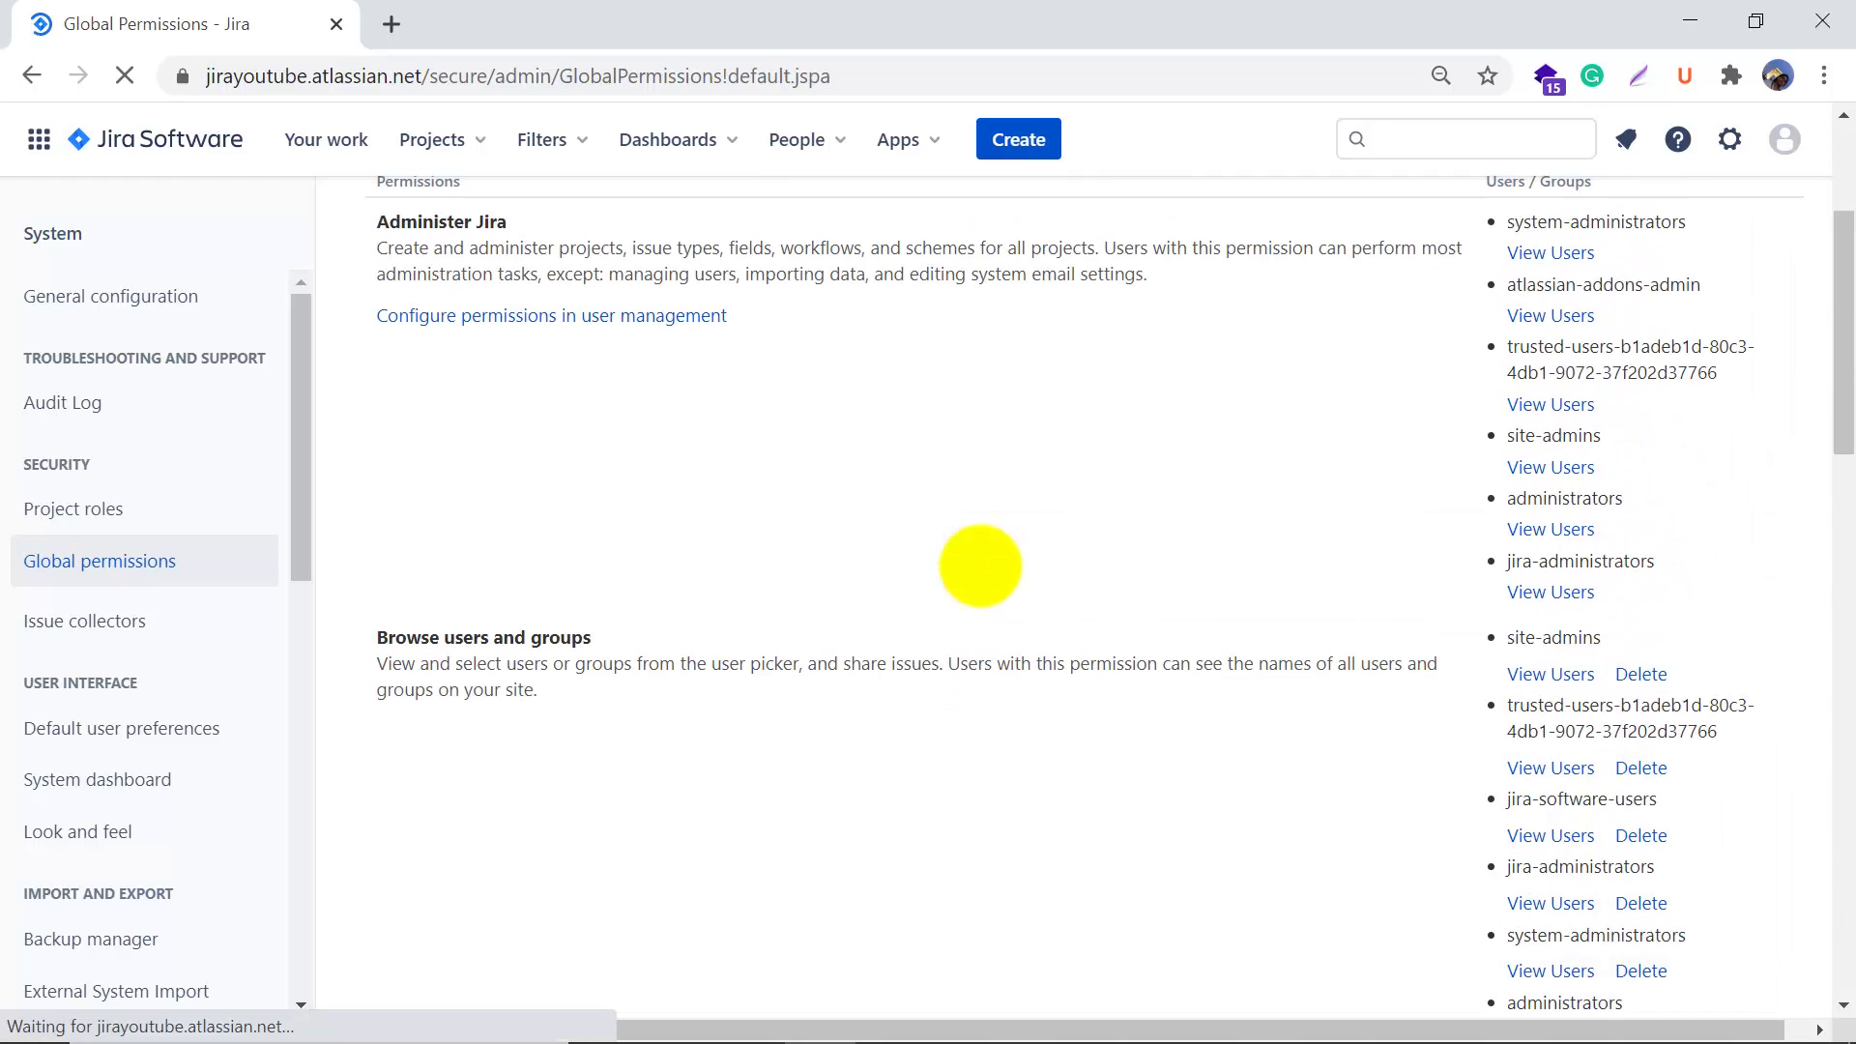
pyautogui.scroll(2, 980, 565)
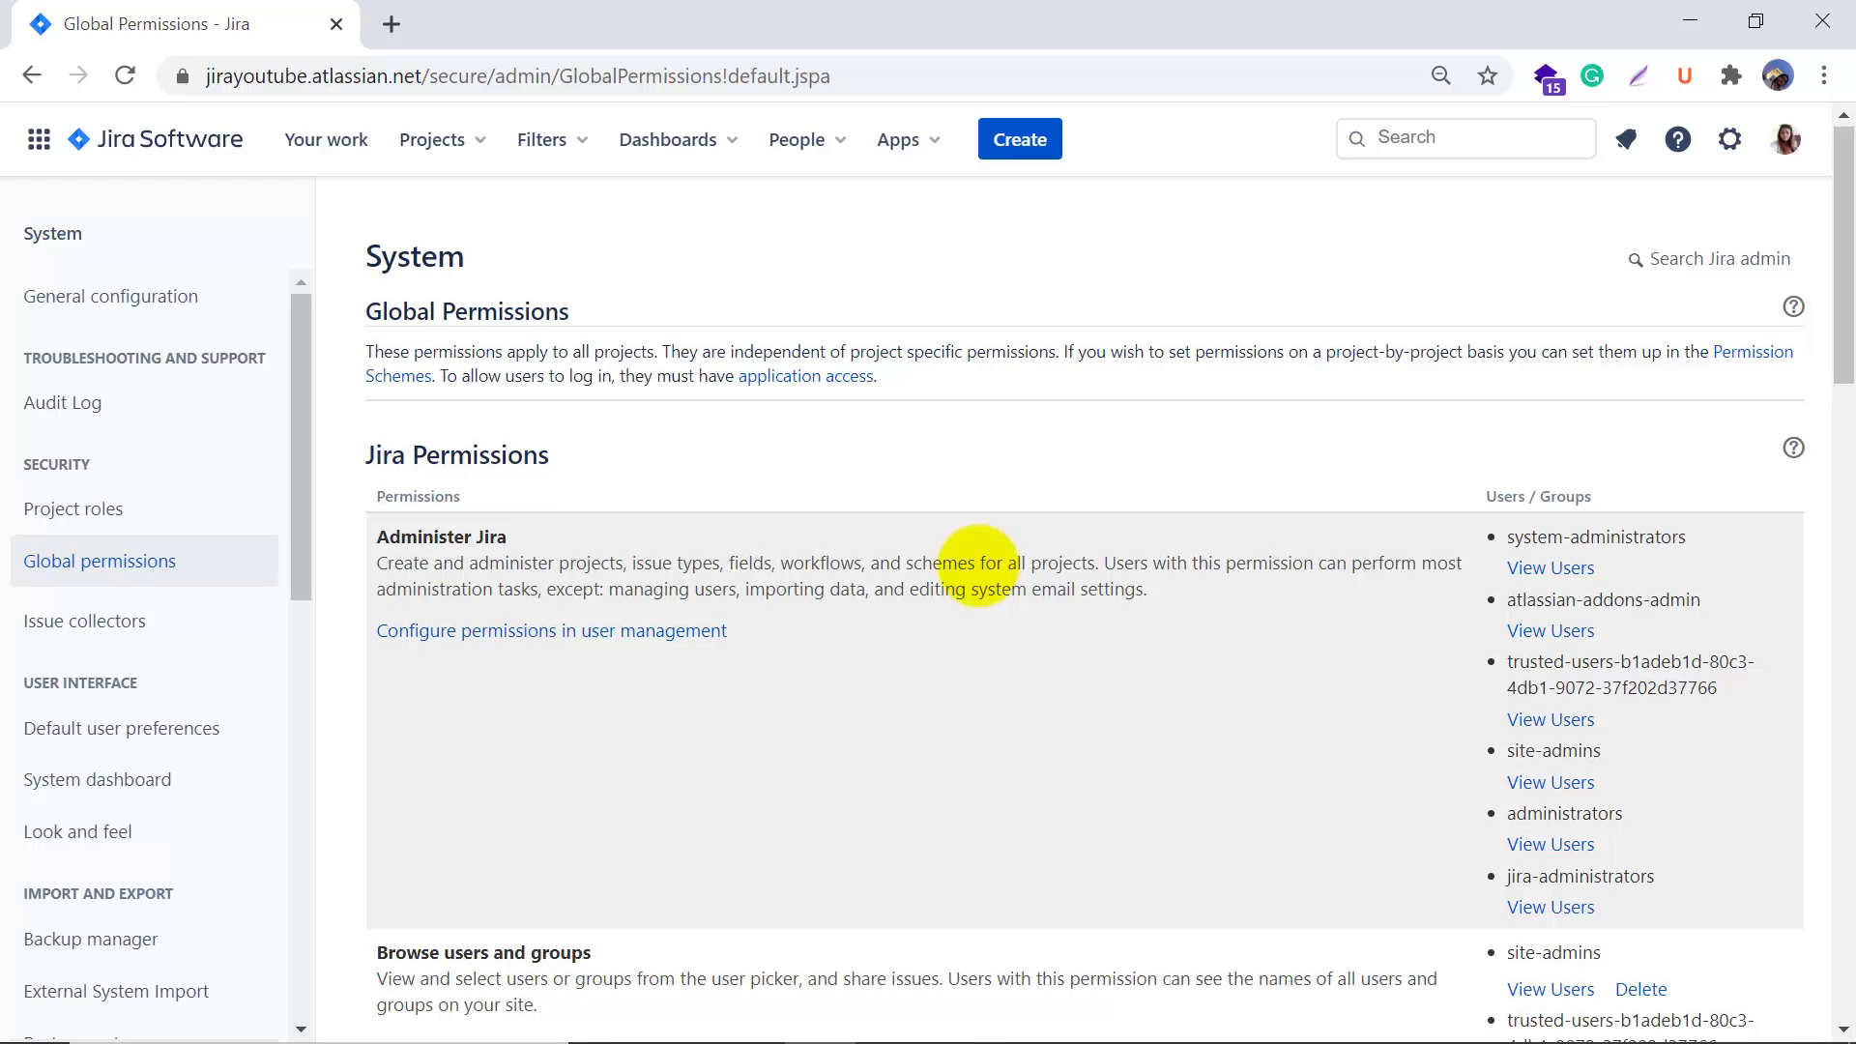
pyautogui.scroll(-6, 978, 565)
pyautogui.scroll(-16, 978, 565)
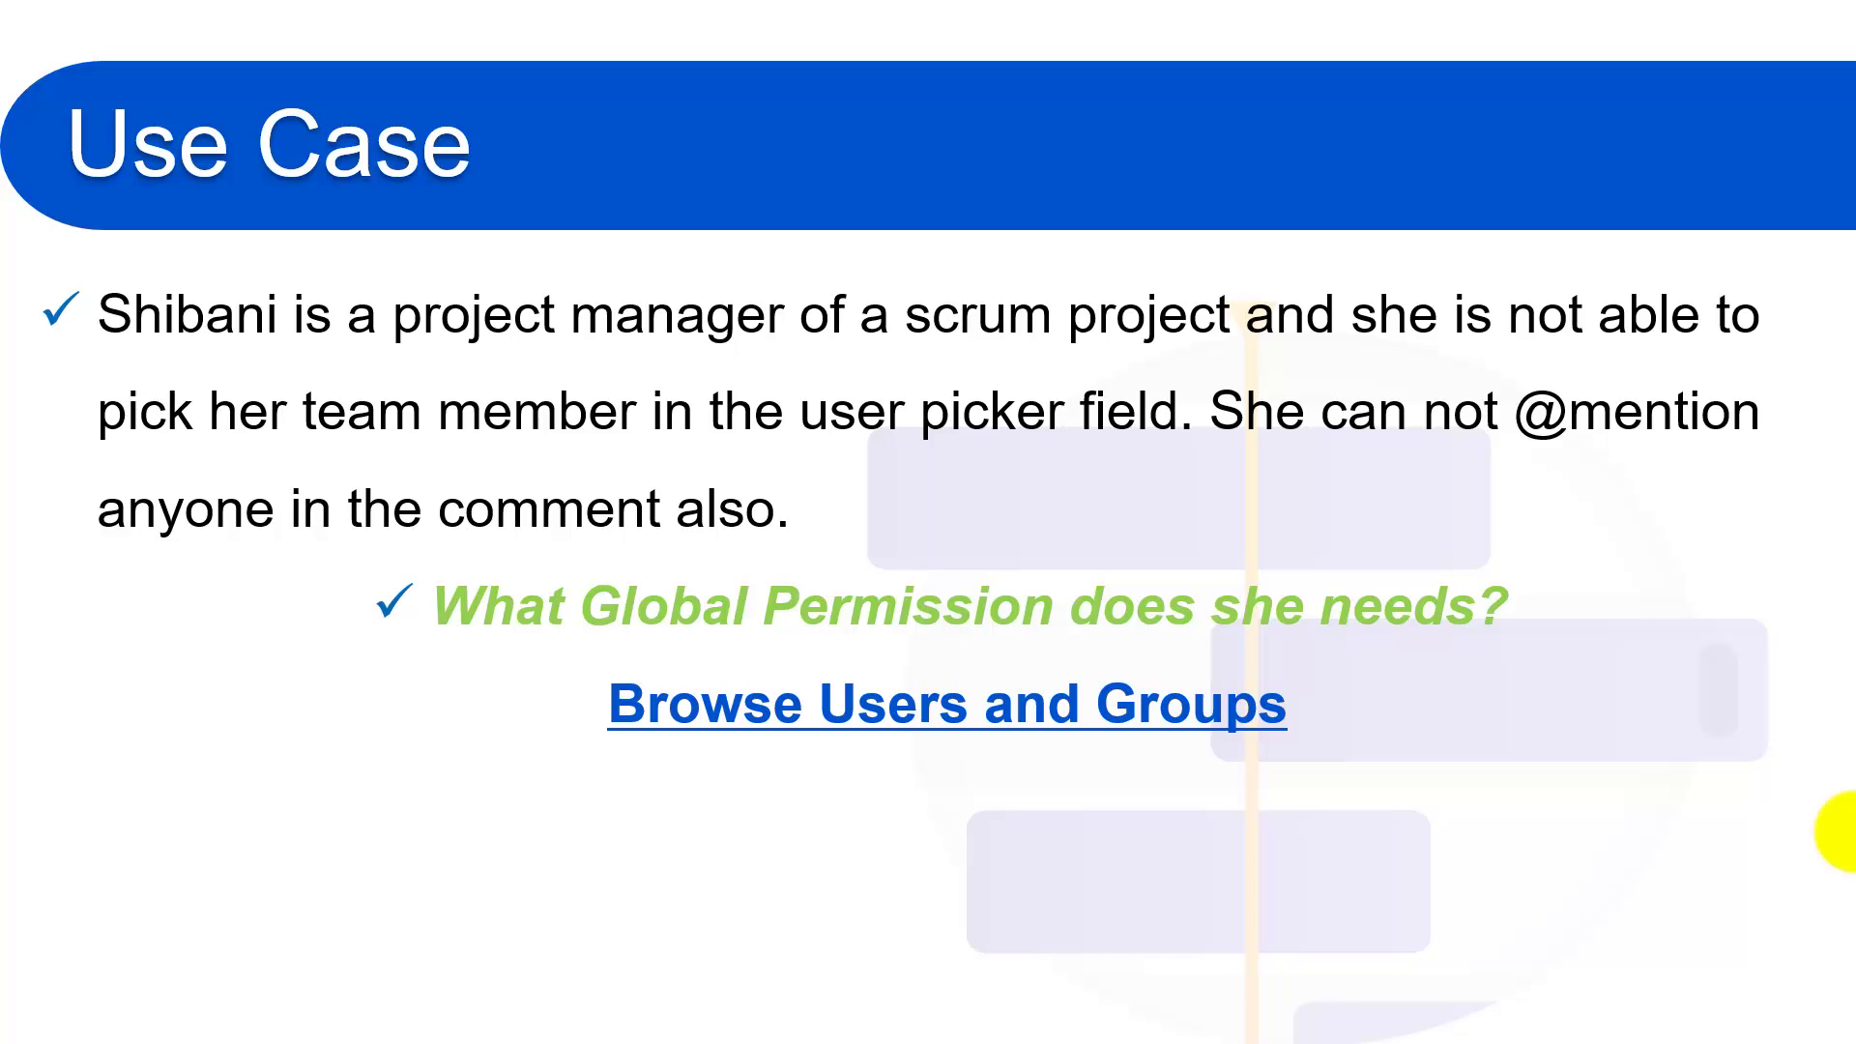
pyautogui.press('Right')
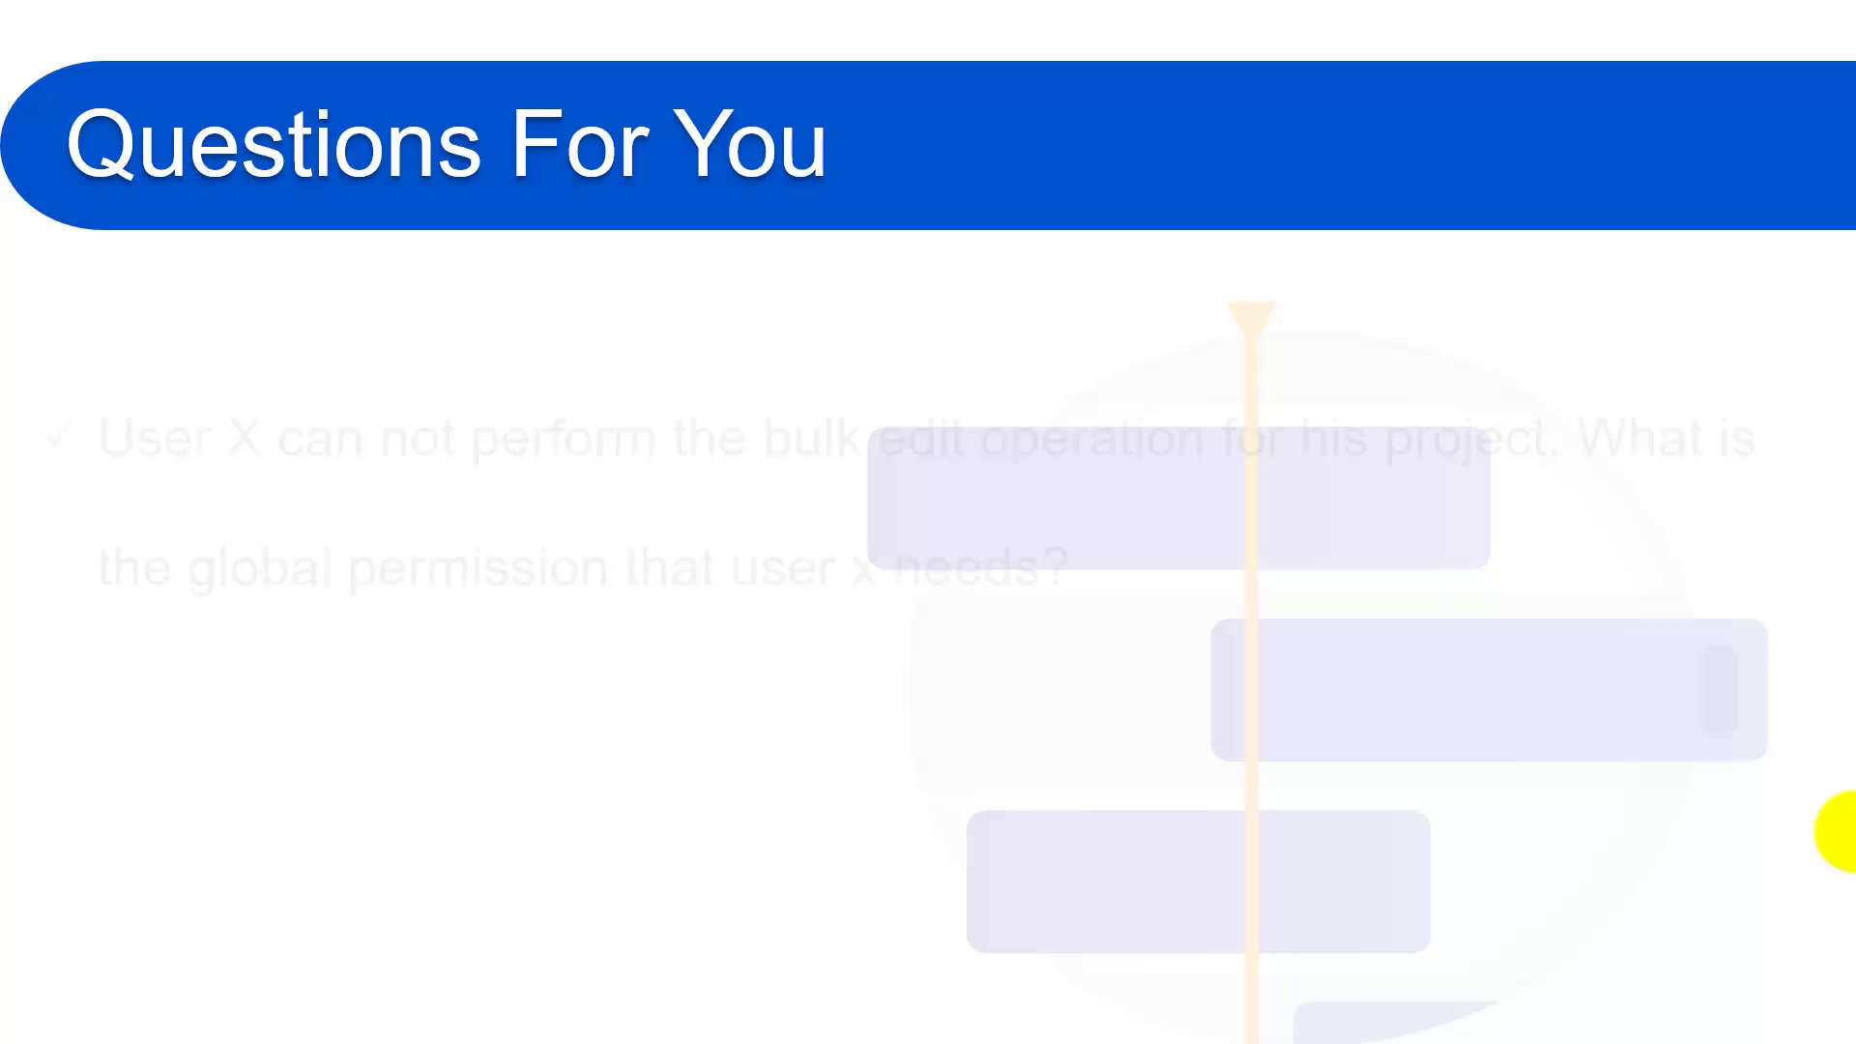